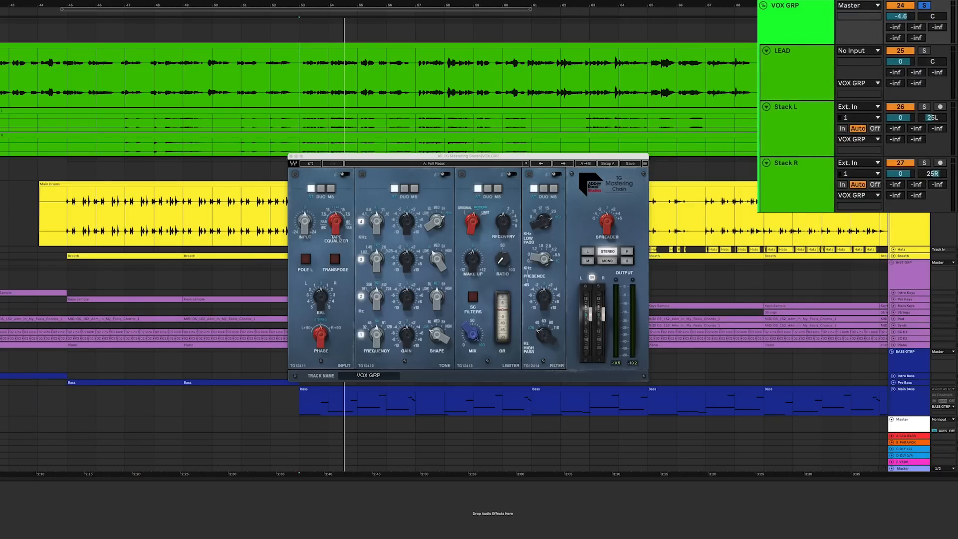
During playback, set the Tape Equalizer to the 15 position just before FLAT, comparing the sound with the Input module bypassed and re-enabled
{"action": "key", "text": "space"}
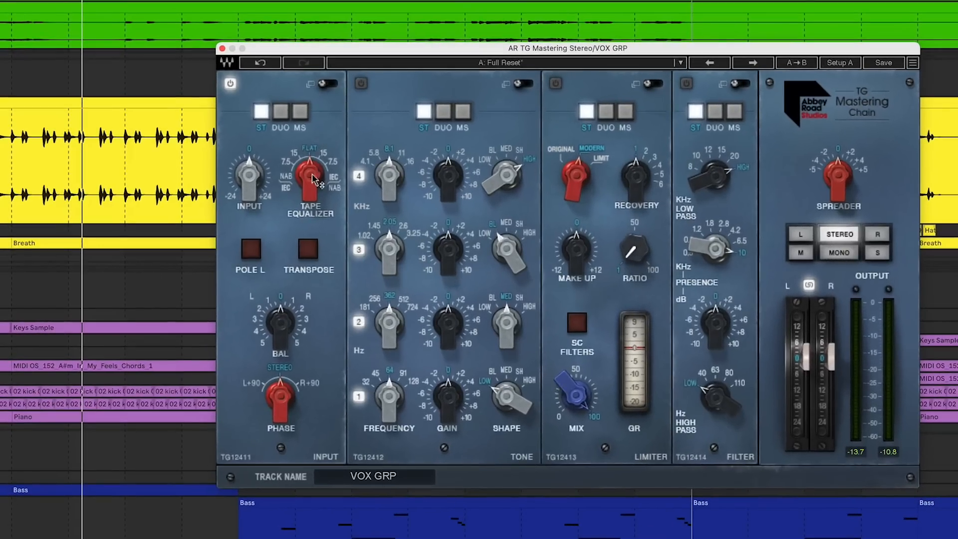
{"action": "left_click_drag", "start_coordinate": [313, 178], "coordinate": [311, 190]}
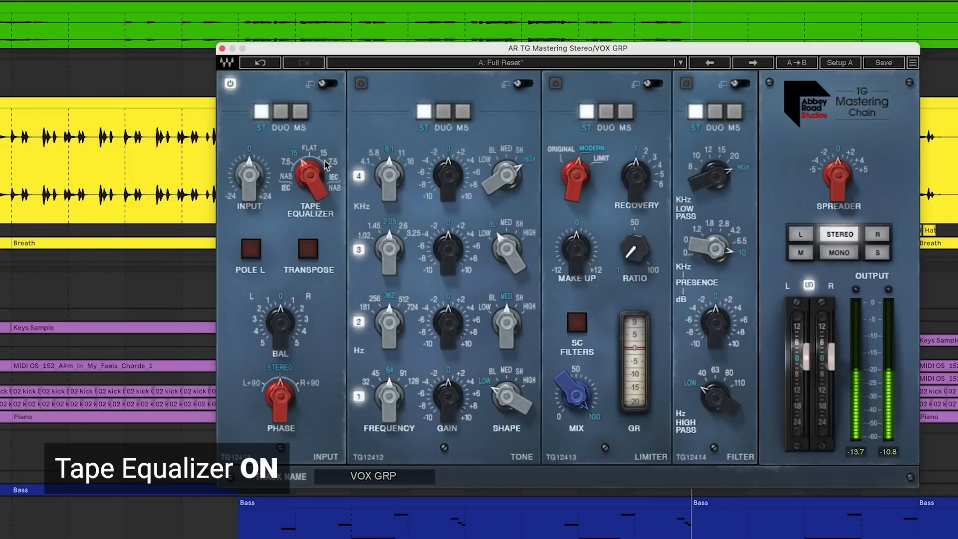
{"action": "left_click", "coordinate": [230, 85]}
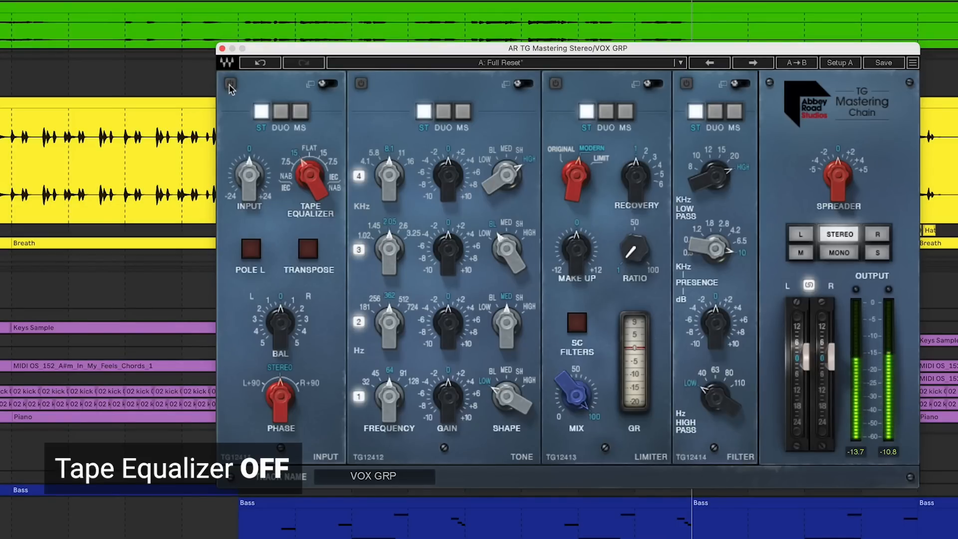
{"action": "left_click", "coordinate": [230, 86]}
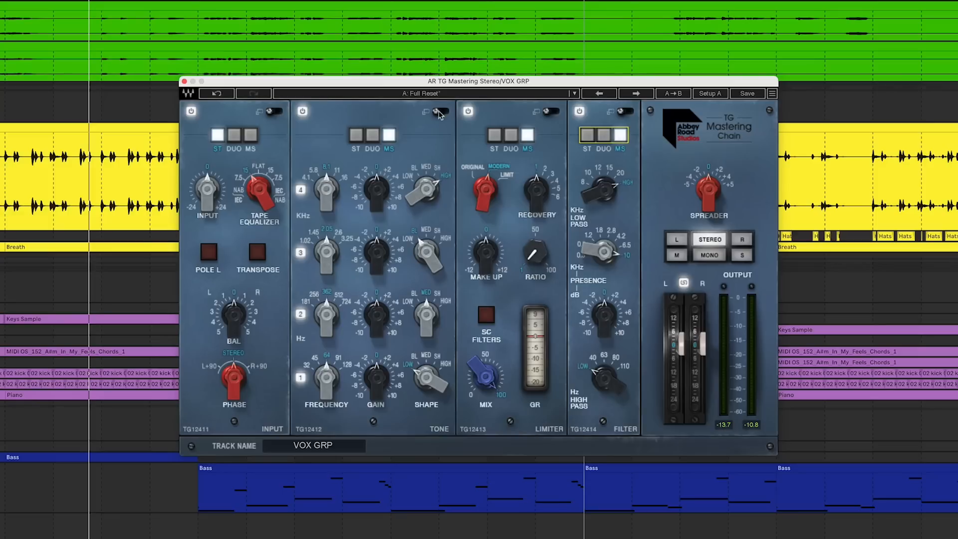
On the Mid tone channel, boost band 4 by 1.65 with SH shape, band 3 slightly with MED, and band 2 by 1.30 with HIGH
{"action": "left_click", "coordinate": [439, 113]}
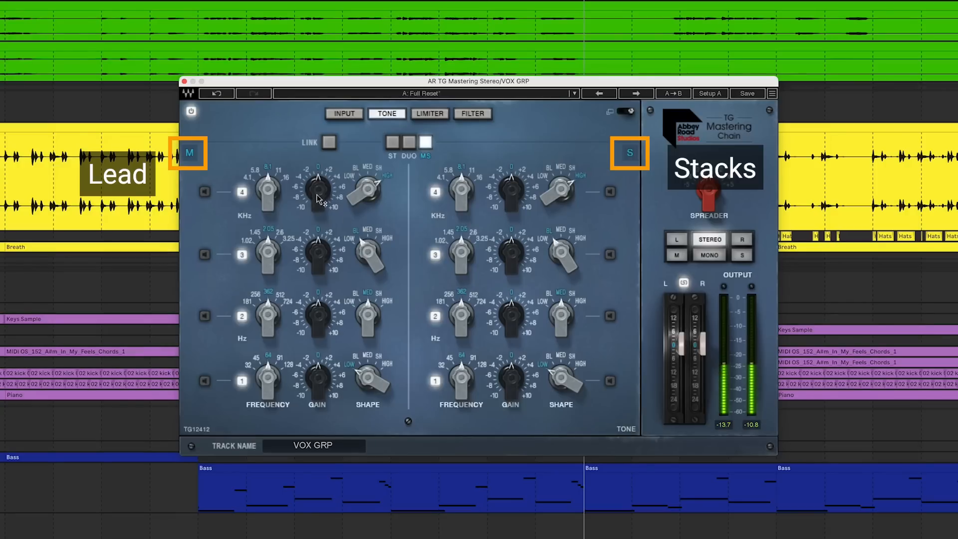
{"action": "mouse_move", "coordinate": [319, 200]}
{"action": "left_mouse_down"}
{"action": "mouse_move", "coordinate": [319, 190]}
{"action": "mouse_move", "coordinate": [368, 201]}
{"action": "mouse_move", "coordinate": [368, 213]}
{"action": "mouse_move", "coordinate": [368, 201]}
{"action": "mouse_move", "coordinate": [320, 198]}
{"action": "left_mouse_up"}
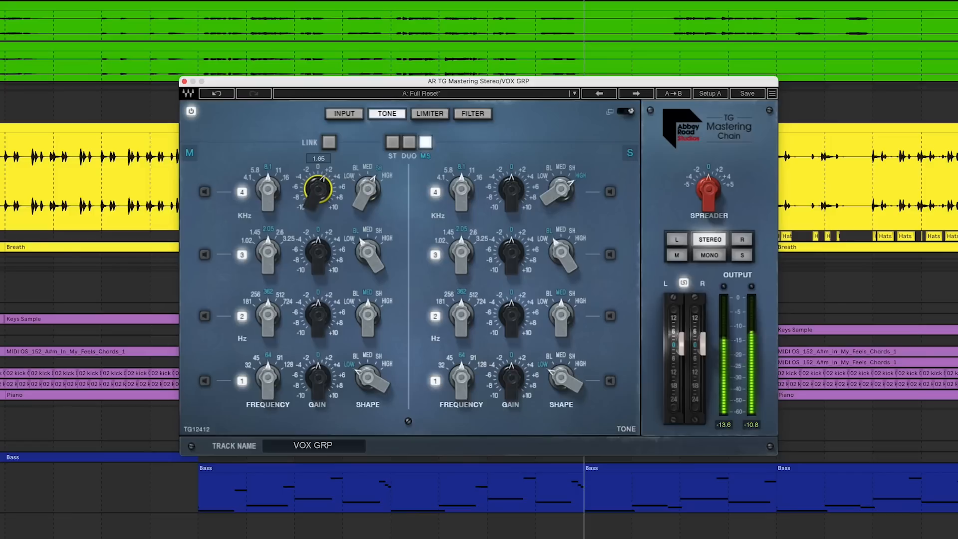
{"action": "left_click_drag", "start_coordinate": [320, 256], "coordinate": [368, 249]}
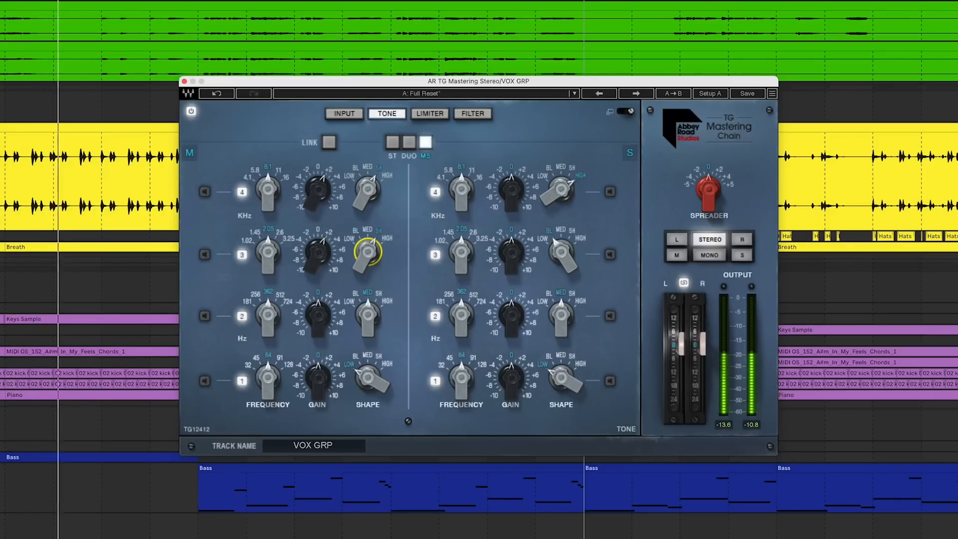
{"action": "left_click_drag", "start_coordinate": [369, 250], "coordinate": [368, 253]}
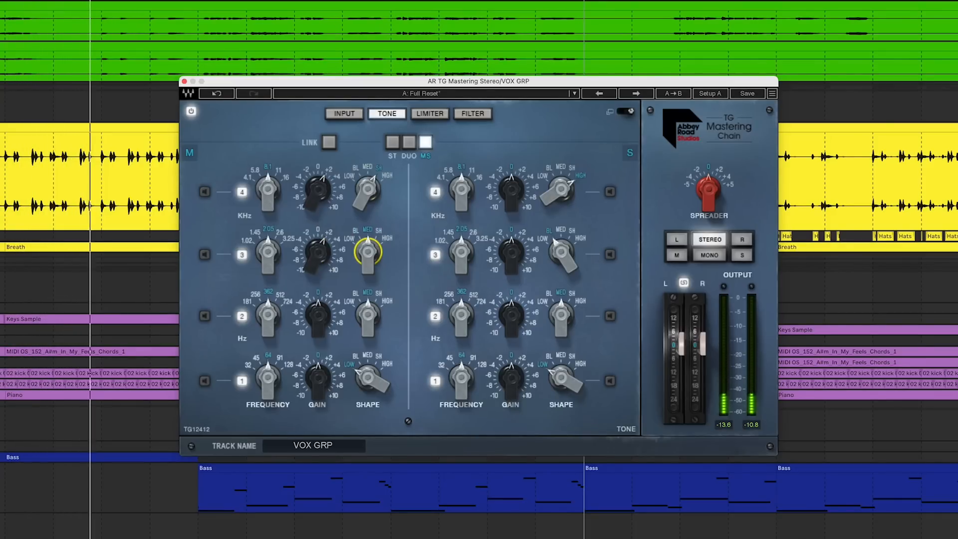
{"action": "mouse_move", "coordinate": [323, 324]}
{"action": "left_mouse_down"}
{"action": "mouse_move", "coordinate": [324, 316]}
{"action": "mouse_move", "coordinate": [368, 315]}
{"action": "mouse_move", "coordinate": [318, 317]}
{"action": "left_mouse_up"}
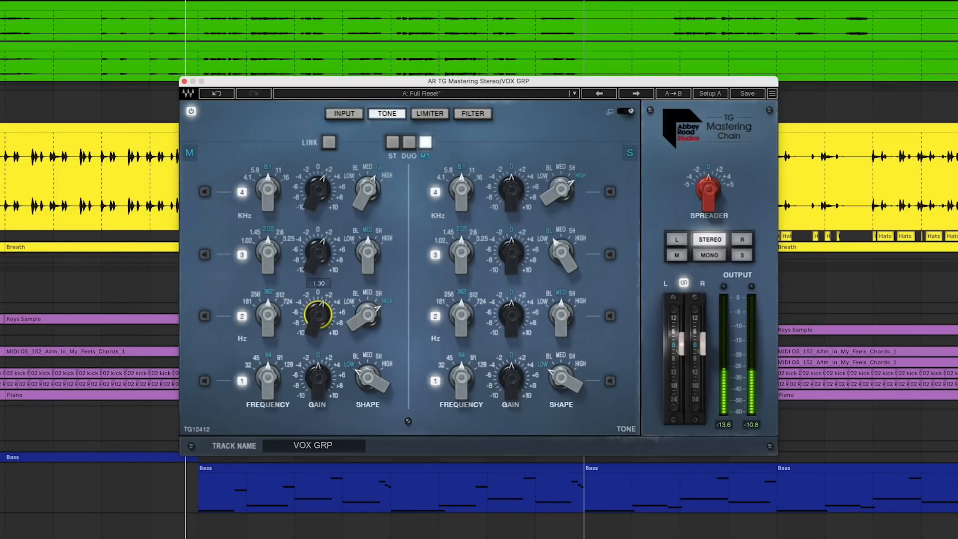
On the Side tone channel, set band 1 gain to -6.20 and band 3 to 1.15, slightly cut bands 2 and 4, and stop playback
{"action": "left_click_drag", "start_coordinate": [511, 378], "coordinate": [510, 399]}
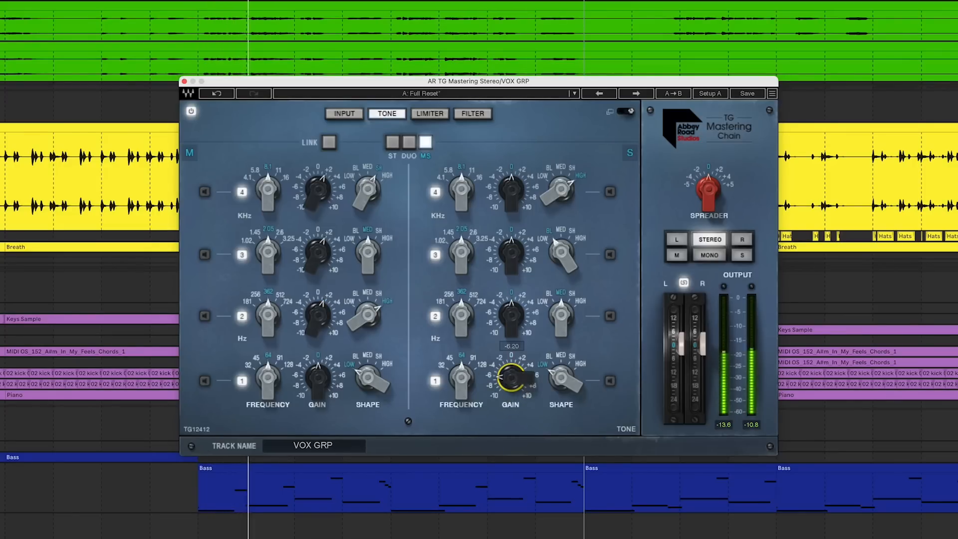
{"action": "left_click_drag", "start_coordinate": [510, 316], "coordinate": [511, 321]}
{"action": "left_click_drag", "start_coordinate": [512, 256], "coordinate": [511, 252]}
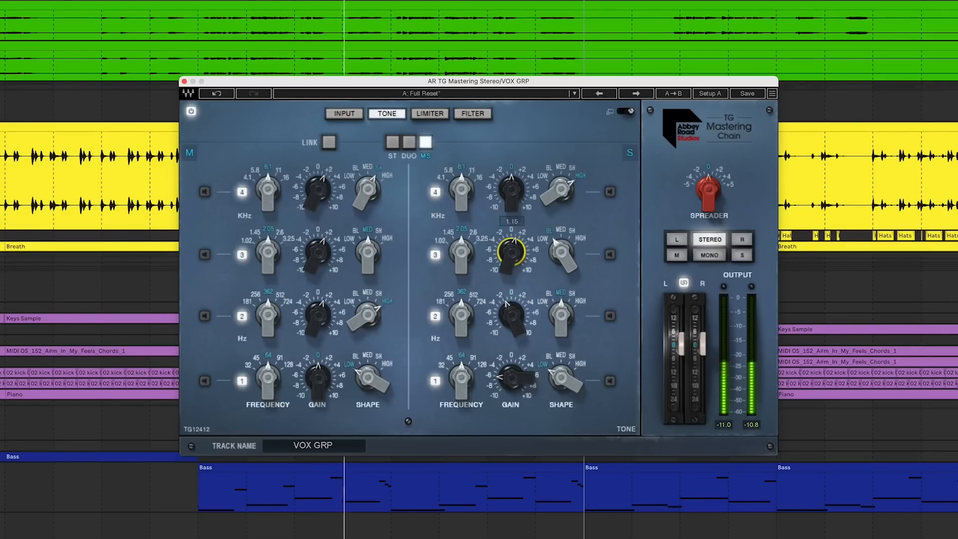
{"action": "left_click_drag", "start_coordinate": [510, 190], "coordinate": [511, 192]}
{"action": "key", "text": "space"}
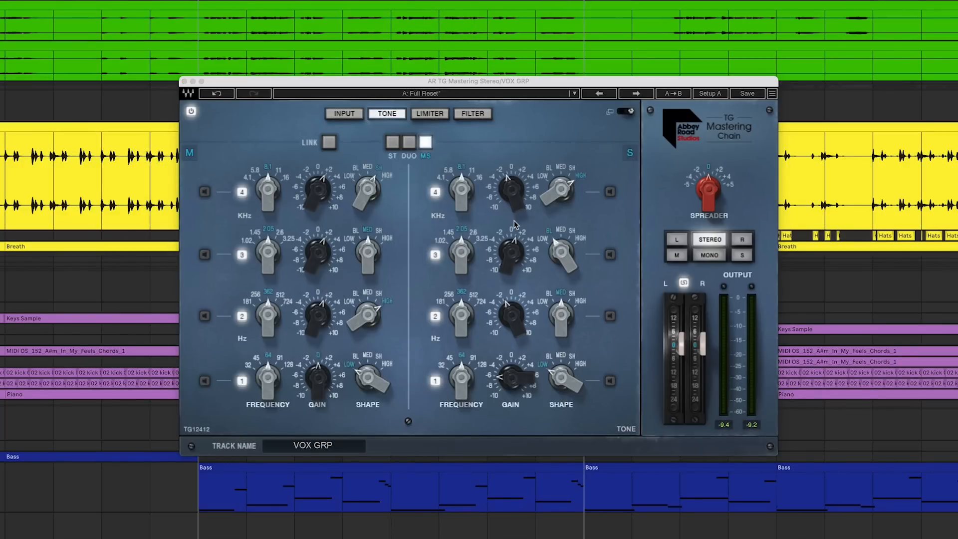
Set the limiter to MODERN mode on the Mid and Side channels, and start playback
{"action": "left_click", "coordinate": [437, 116]}
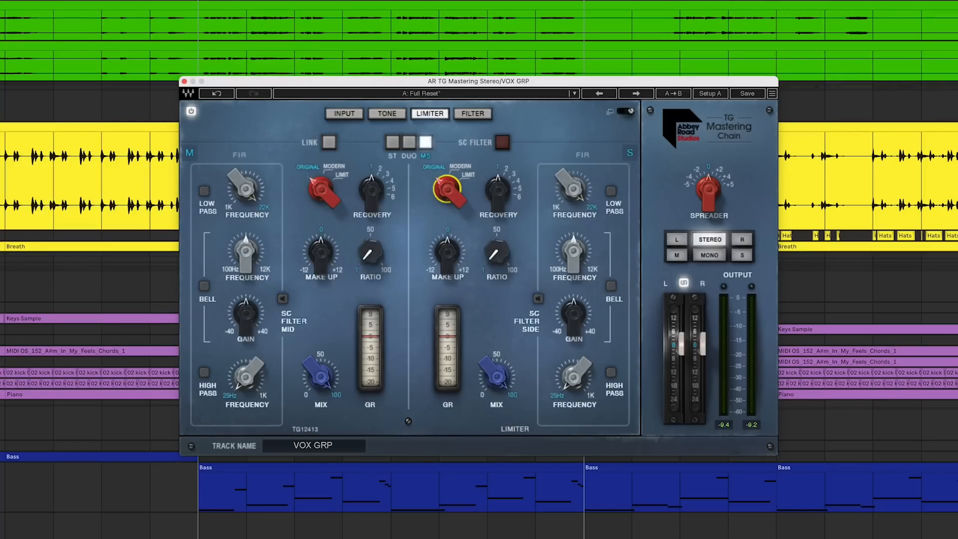
{"action": "left_click", "coordinate": [447, 190]}
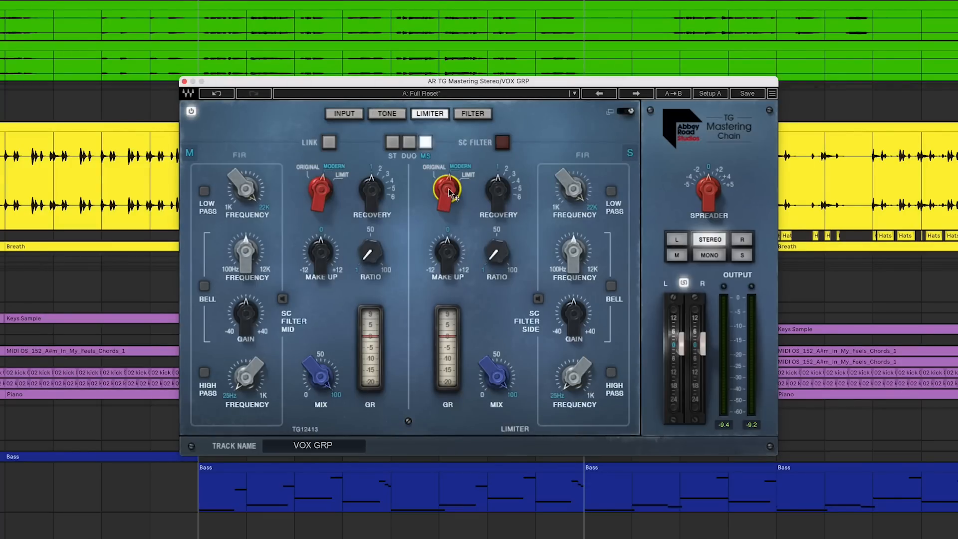
{"action": "key", "text": "space"}
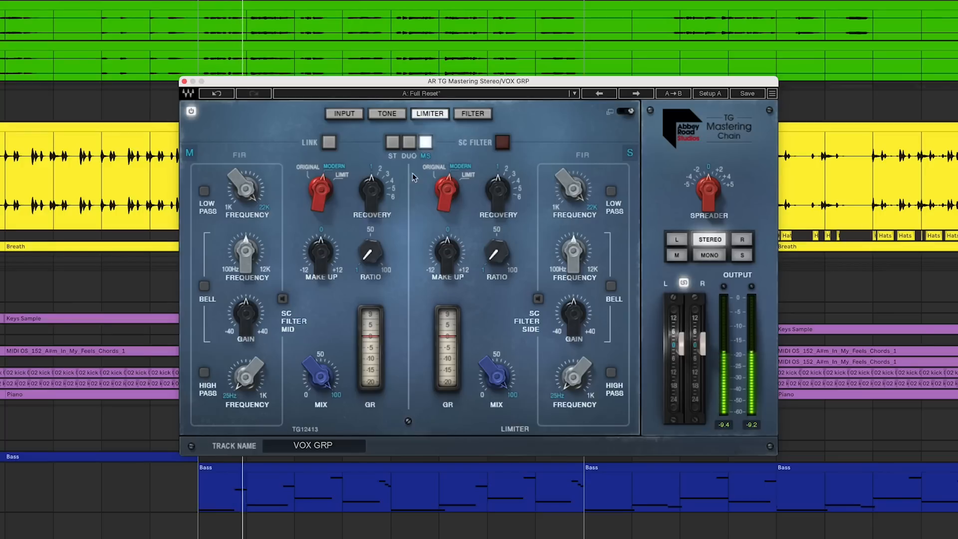
Set the Mid limiter's Make Up to 2.4, and raise its Recovery slightly and its Ratio to just below 50
{"action": "left_click_drag", "start_coordinate": [372, 189], "coordinate": [371, 180]}
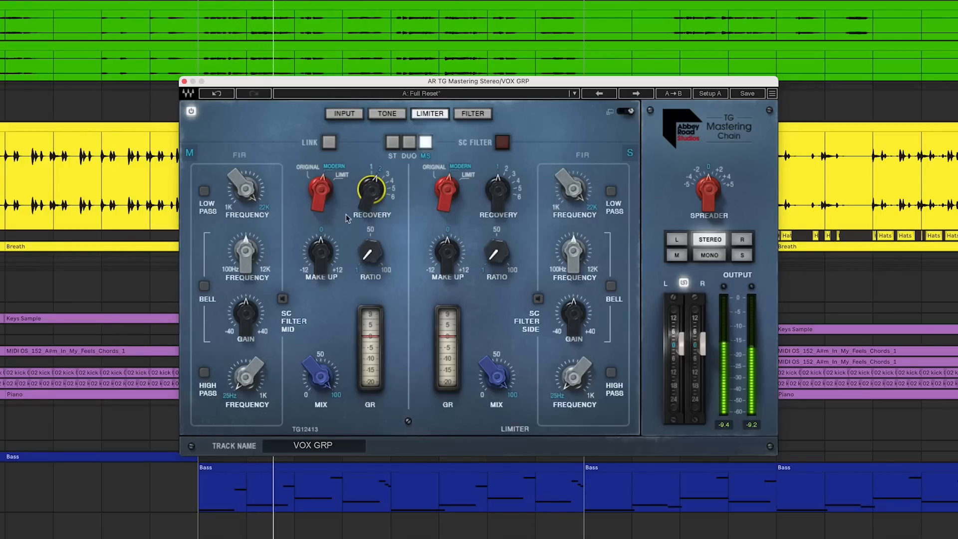
{"action": "left_click_drag", "start_coordinate": [321, 252], "coordinate": [321, 241]}
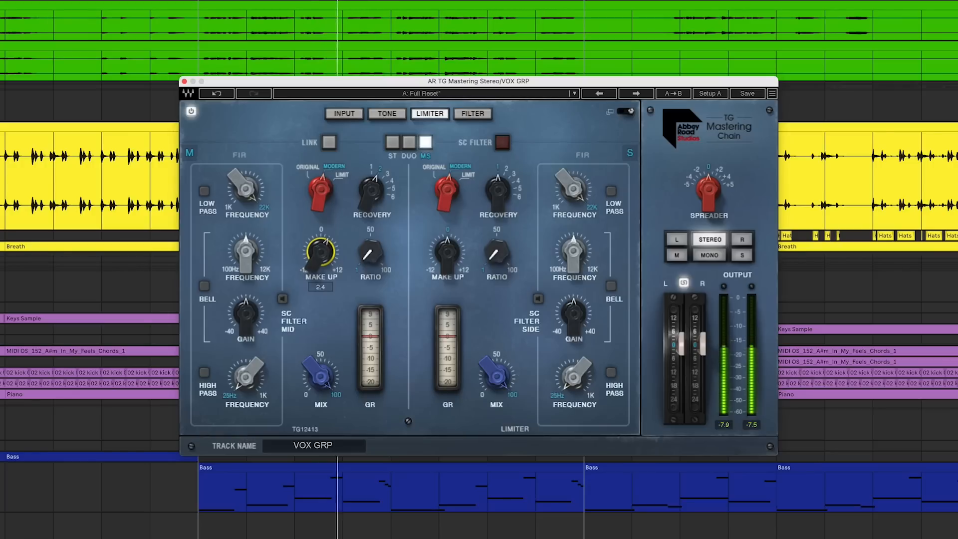
{"action": "left_click_drag", "start_coordinate": [378, 261], "coordinate": [378, 273]}
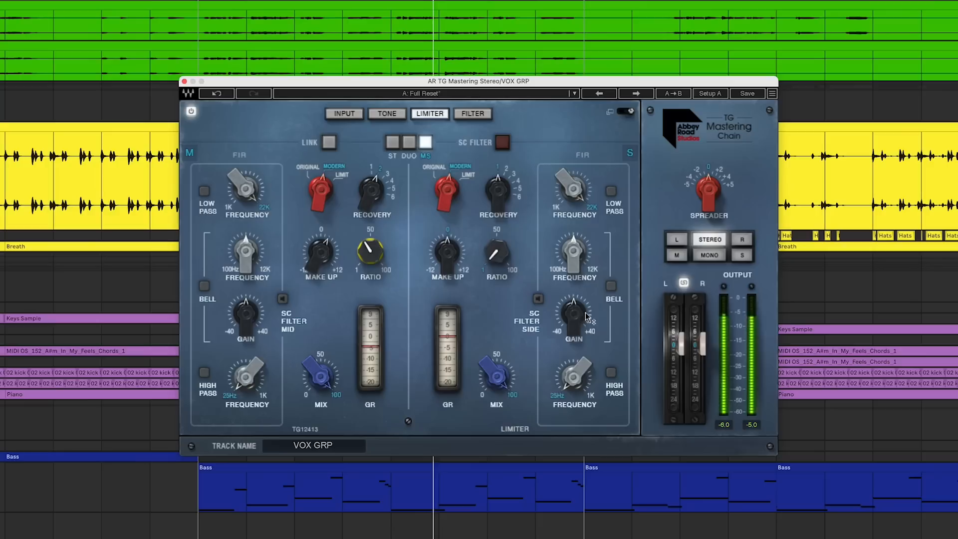
Lower the linked output faders to -1.9, set the Side limiter's Make Up to -2.5, and return to the view of all modules
{"action": "left_click_drag", "start_coordinate": [702, 344], "coordinate": [702, 347]}
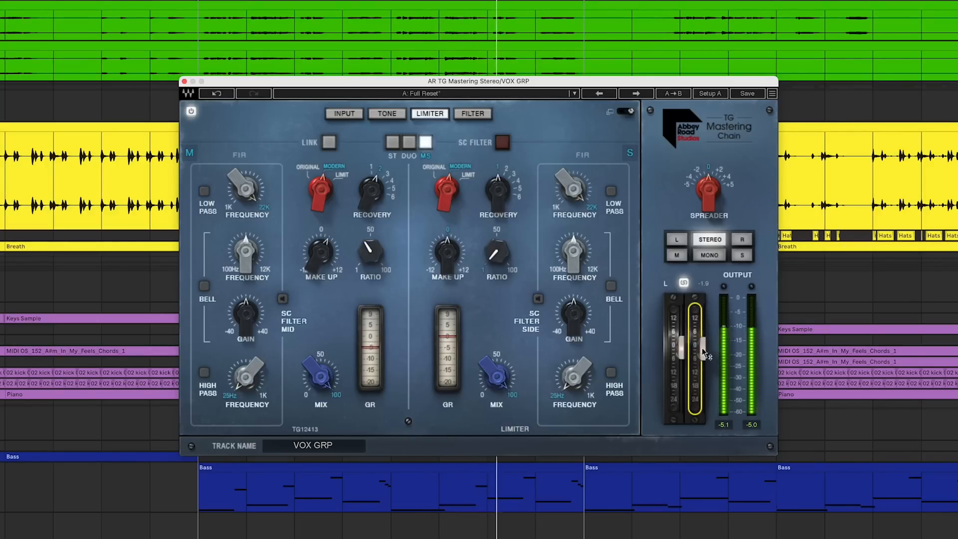
{"action": "left_click_drag", "start_coordinate": [446, 251], "coordinate": [447, 258]}
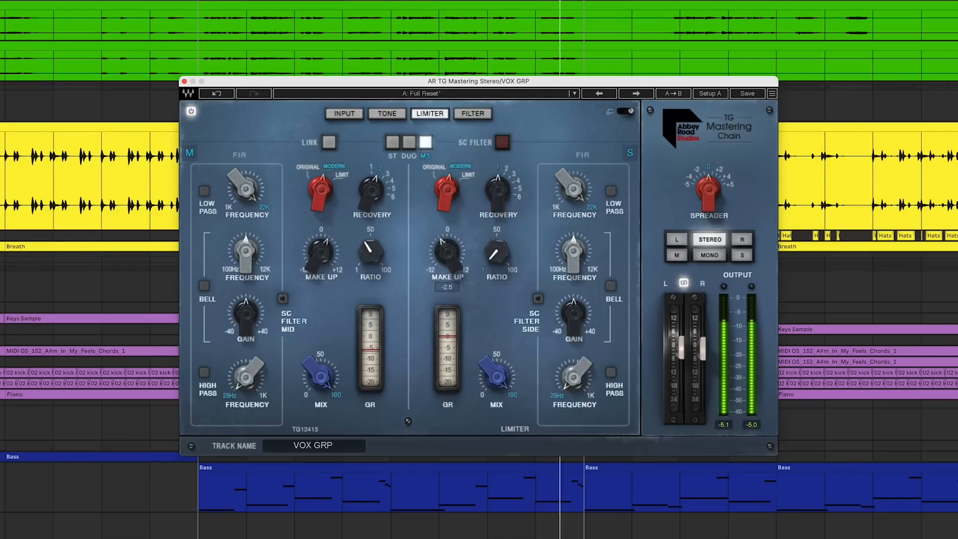
{"action": "left_click", "coordinate": [626, 111]}
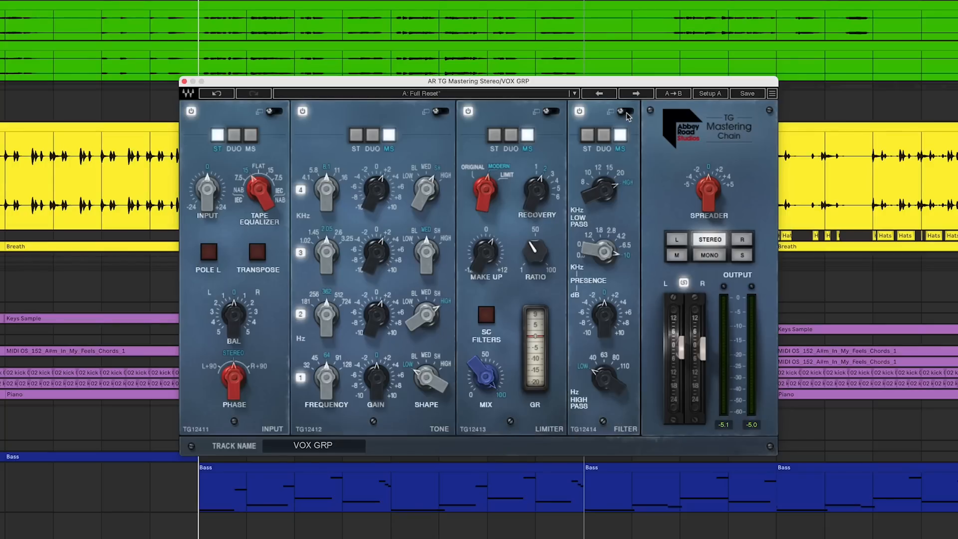
Try the Filter module between Input and Tone in the chain, and move it back after the Limiter
{"action": "left_click_drag", "start_coordinate": [596, 135], "coordinate": [320, 147]}
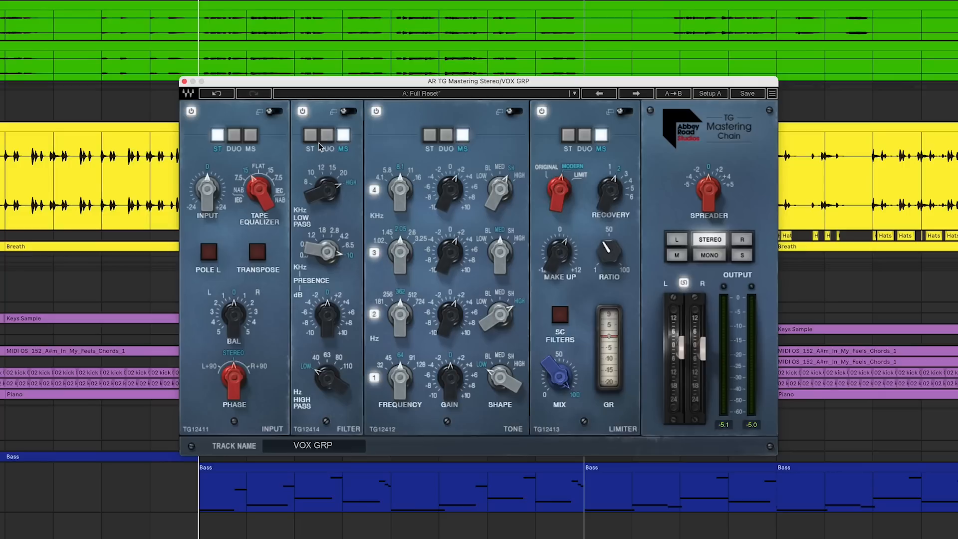
{"action": "left_click_drag", "start_coordinate": [333, 108], "coordinate": [597, 104]}
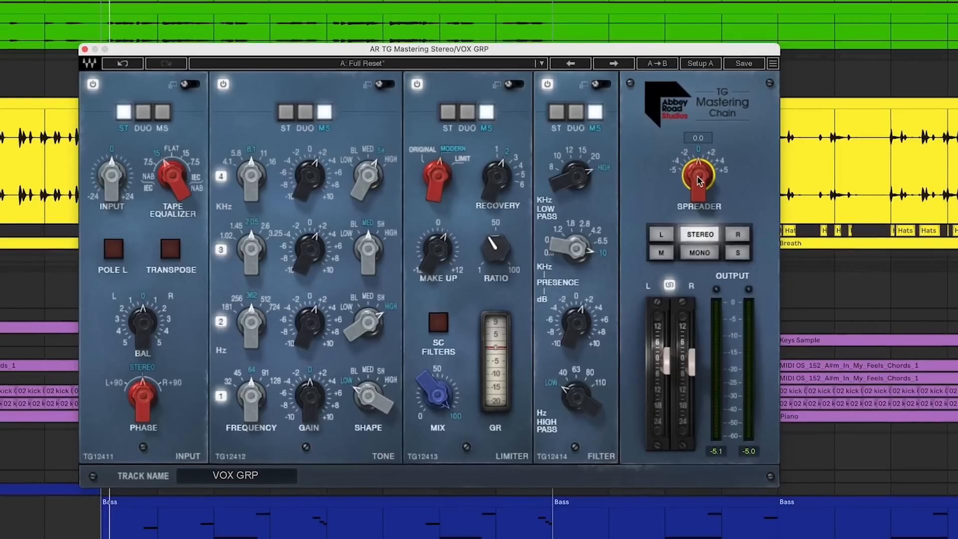
Audition the Spreader between -5.0 and 5.0 during playback, keep a small positive amount, and set the limiter's Mix to 38.5
{"action": "mouse_move", "coordinate": [709, 193]}
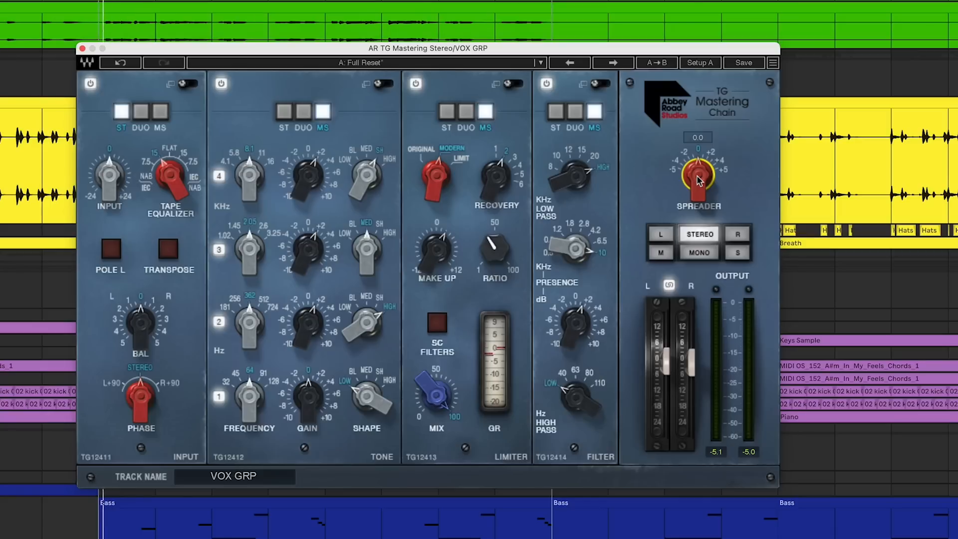
{"action": "key", "text": "space"}
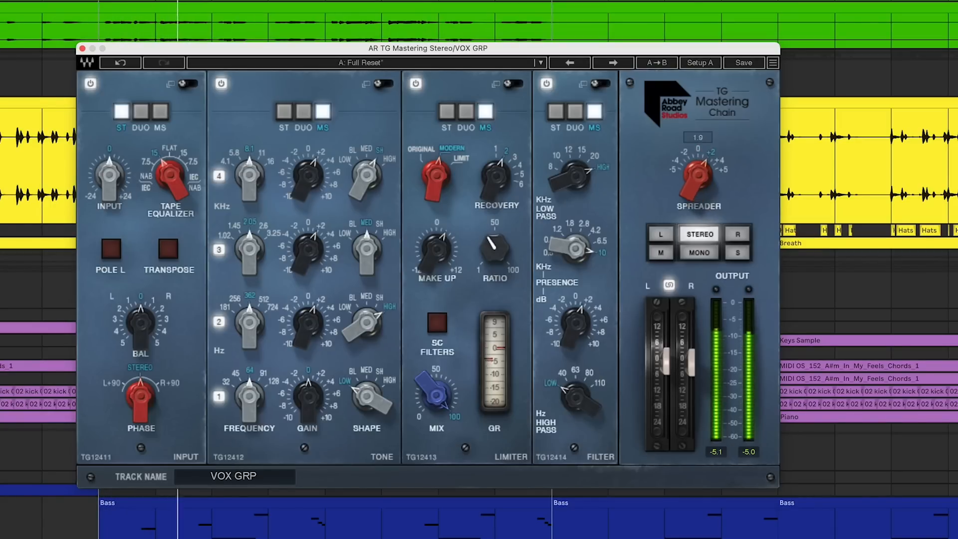
{"action": "left_click_drag", "start_coordinate": [697, 175], "coordinate": [697, 164]}
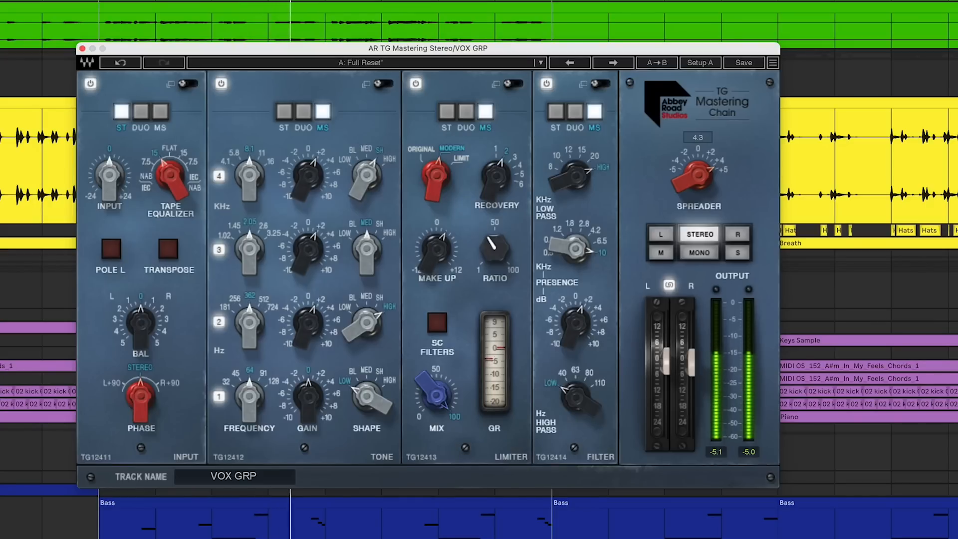
{"action": "left_click_drag", "start_coordinate": [697, 175], "coordinate": [698, 244]}
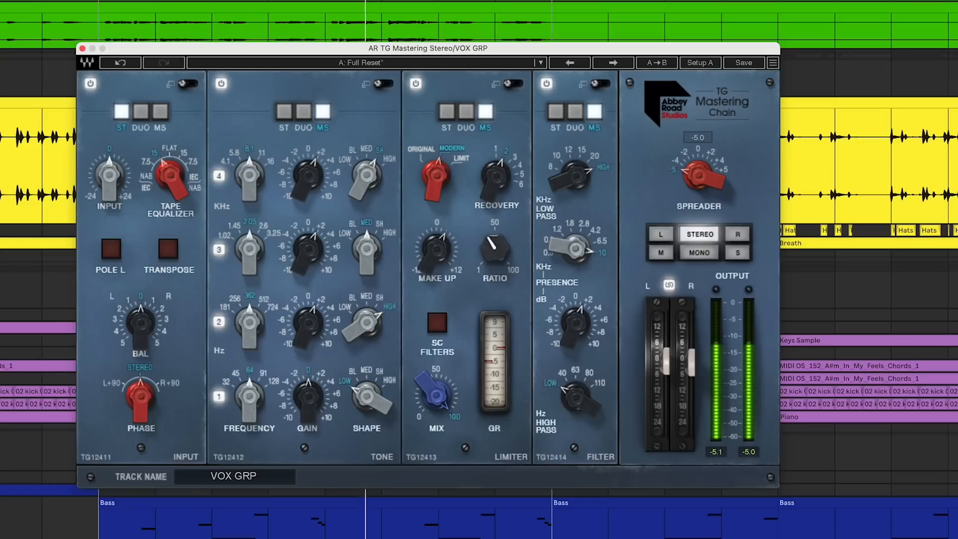
{"action": "left_click_drag", "start_coordinate": [698, 174], "coordinate": [698, 105]}
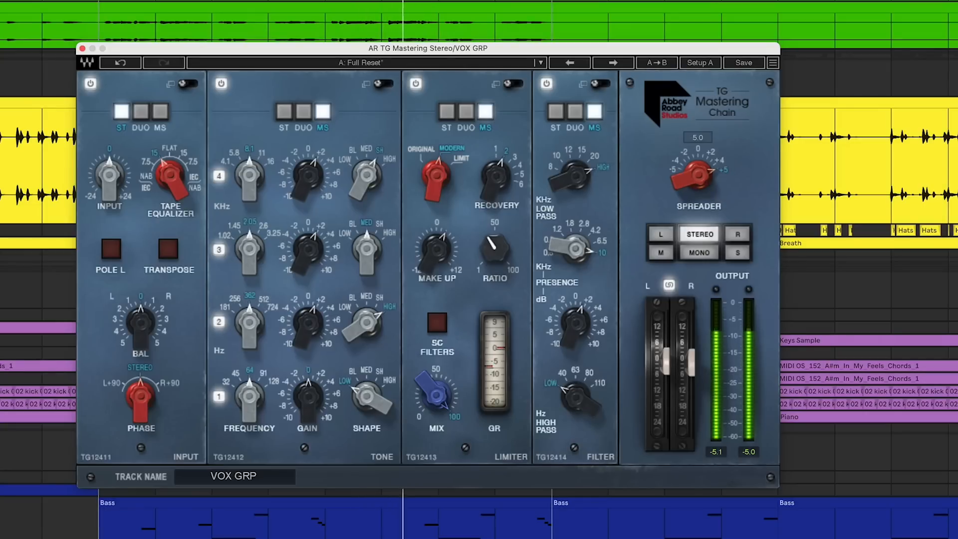
{"action": "mouse_move", "coordinate": [698, 175]}
{"action": "left_mouse_down"}
{"action": "mouse_move", "coordinate": [697, 188]}
{"action": "mouse_move", "coordinate": [697, 180]}
{"action": "left_mouse_up"}
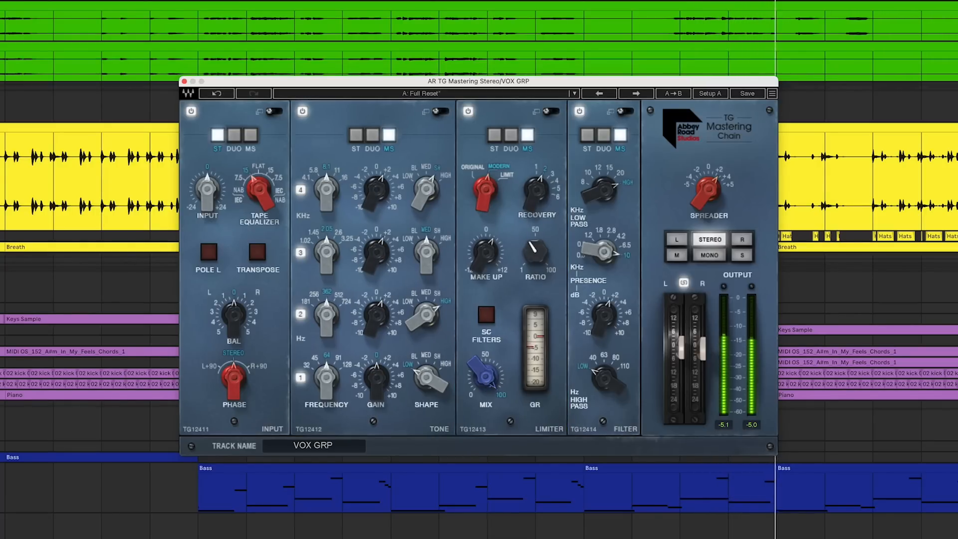
{"action": "left_click_drag", "start_coordinate": [485, 377], "coordinate": [485, 424]}
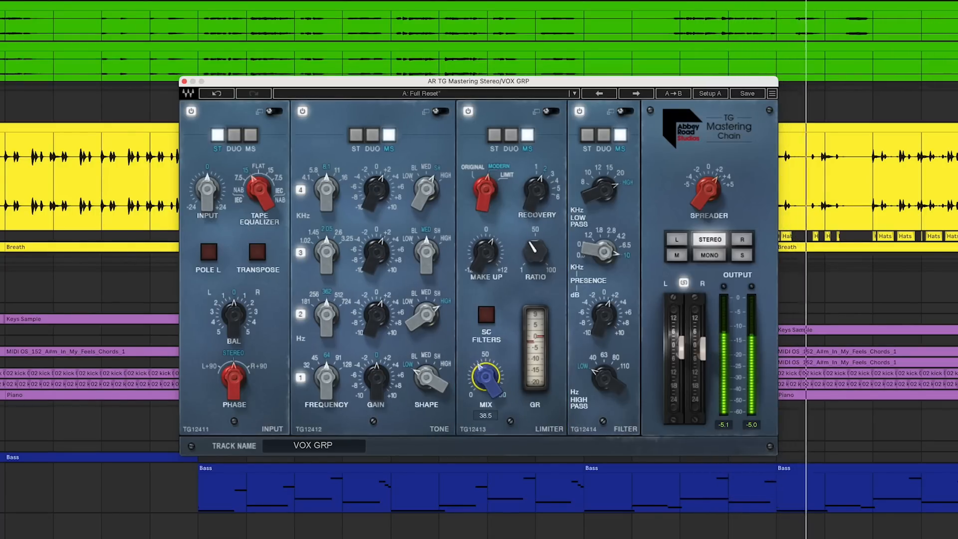
Load the Mellow preset from the Jacquire King factory presets
{"action": "left_click", "coordinate": [574, 93]}
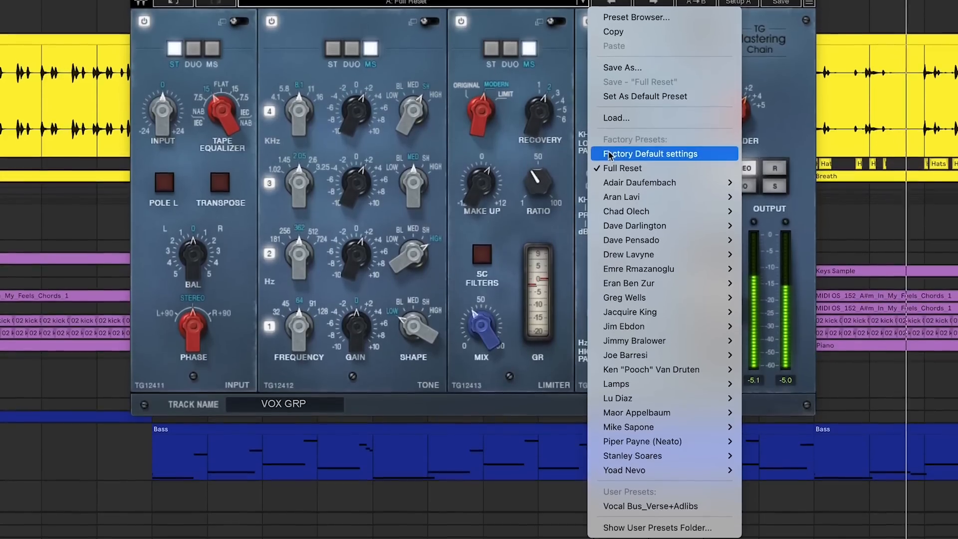
{"action": "mouse_move", "coordinate": [649, 312]}
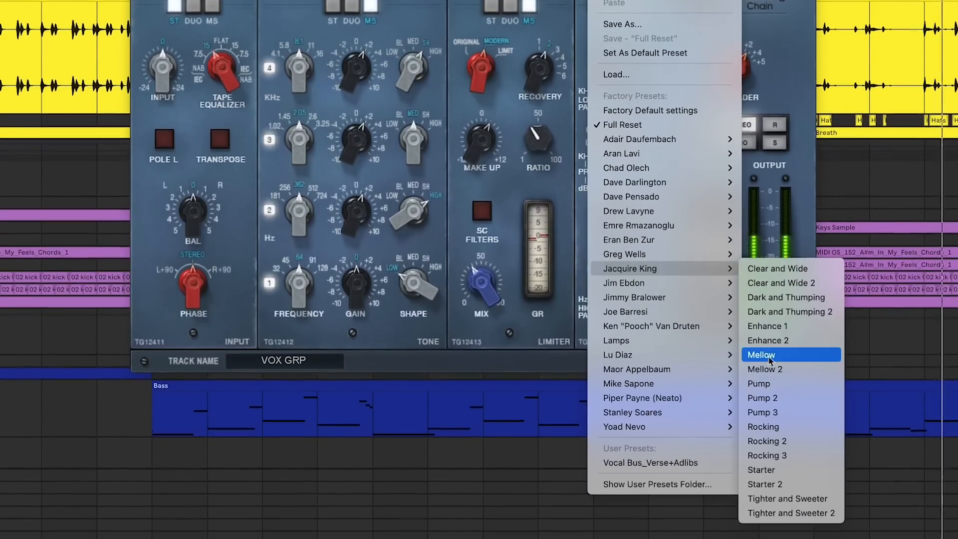
{"action": "left_click", "coordinate": [760, 355]}
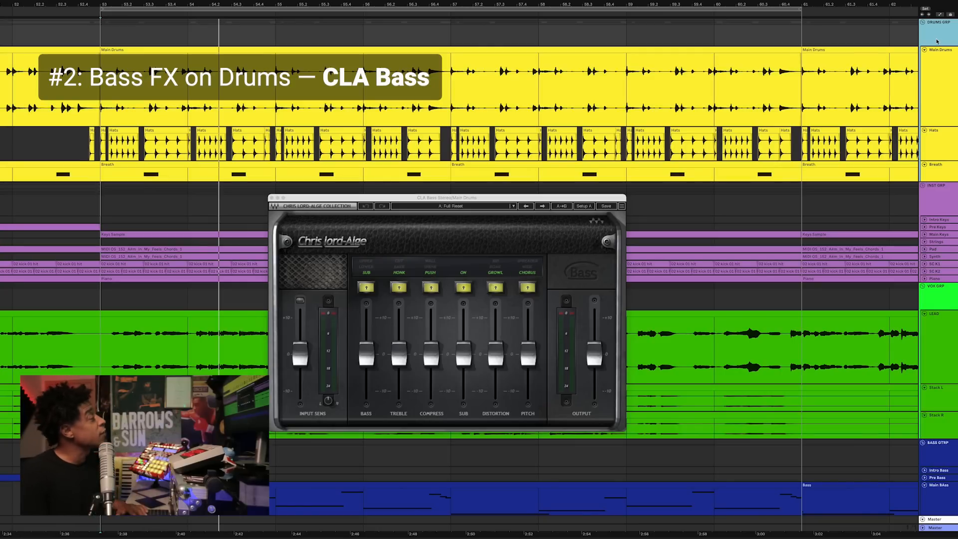
Play the looped section and close the CLA Bass plugin window
{"action": "key", "text": "space"}
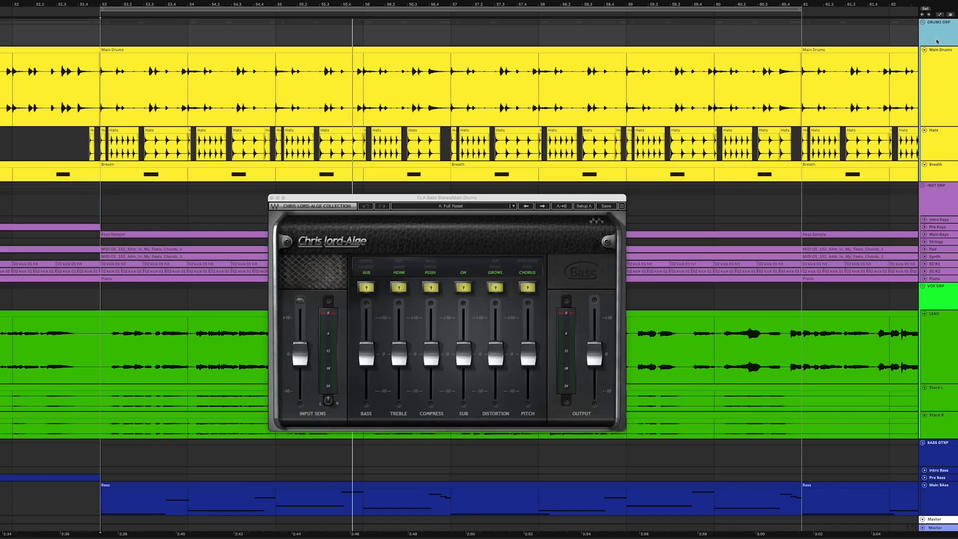
{"action": "left_click", "coordinate": [271, 198]}
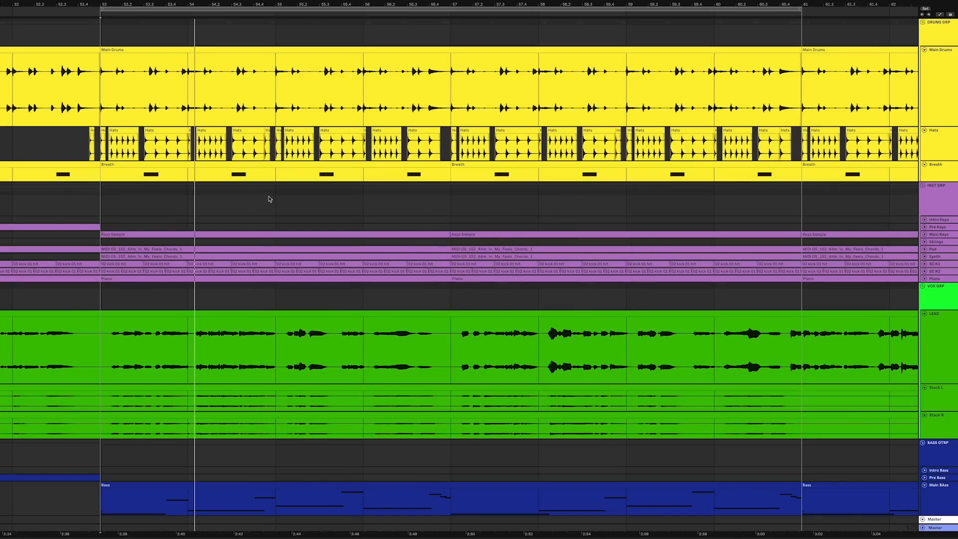
{"action": "left_click", "coordinate": [946, 83]}
{"action": "key", "text": "ctrl+d"}
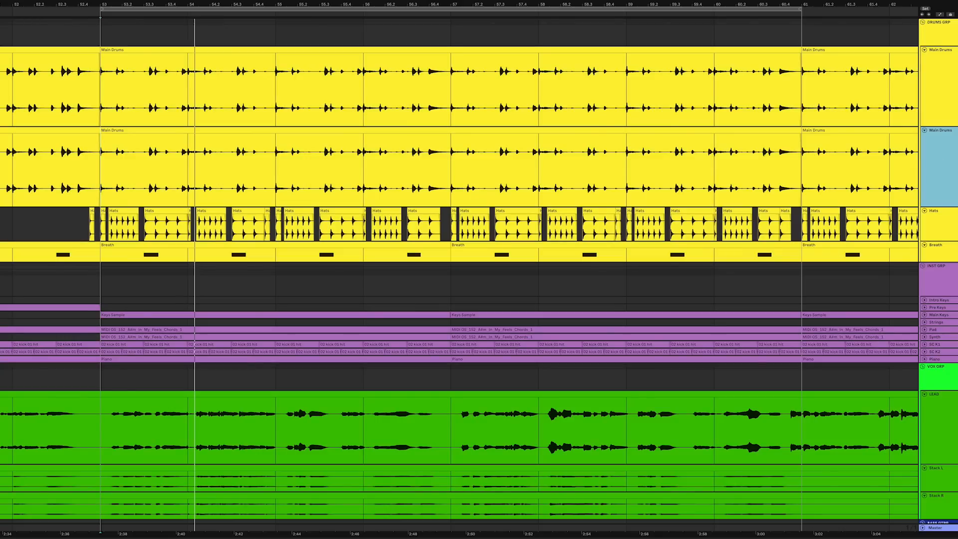
{"action": "left_click", "coordinate": [942, 174]}
{"action": "key", "text": "Delete"}
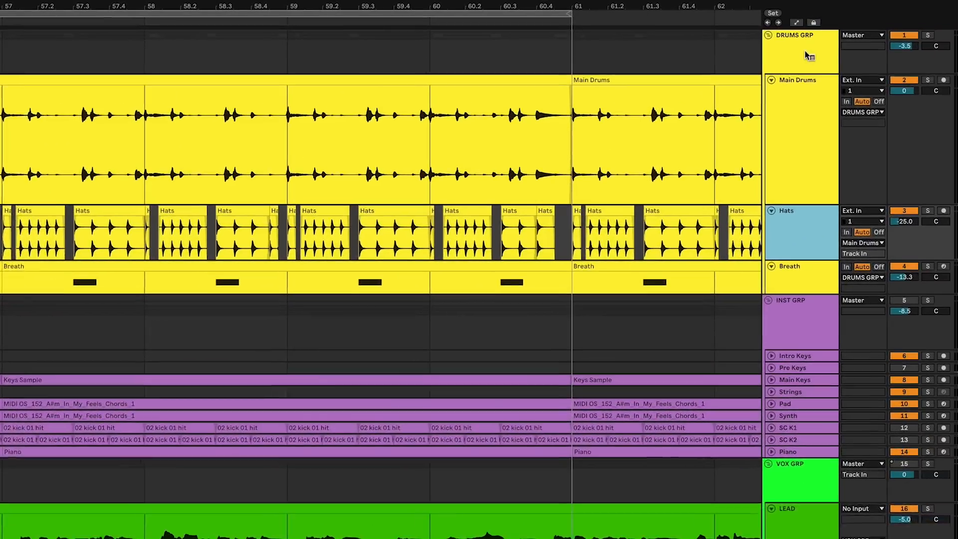
Insert a new return track to process the drum group in parallel
{"action": "right_click", "coordinate": [947, 36]}
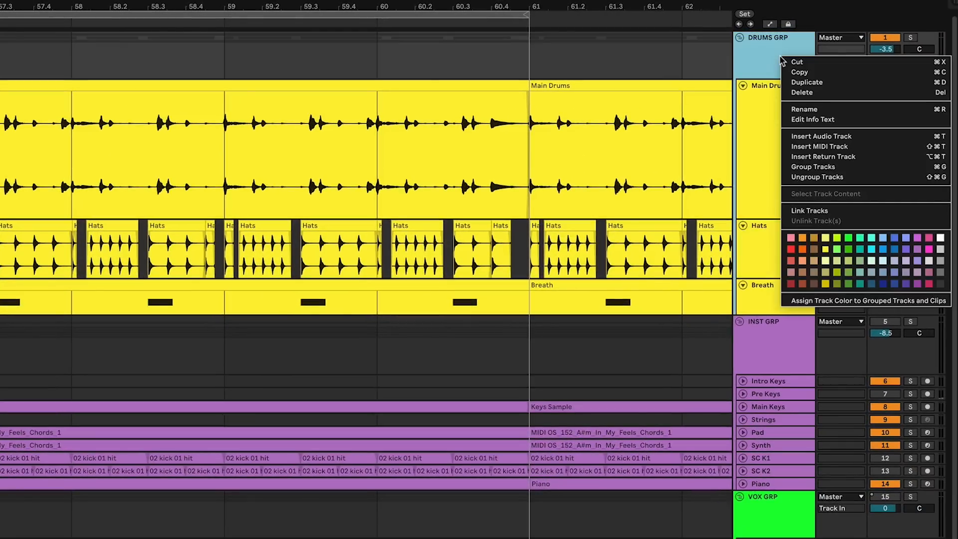
{"action": "left_click", "coordinate": [800, 157]}
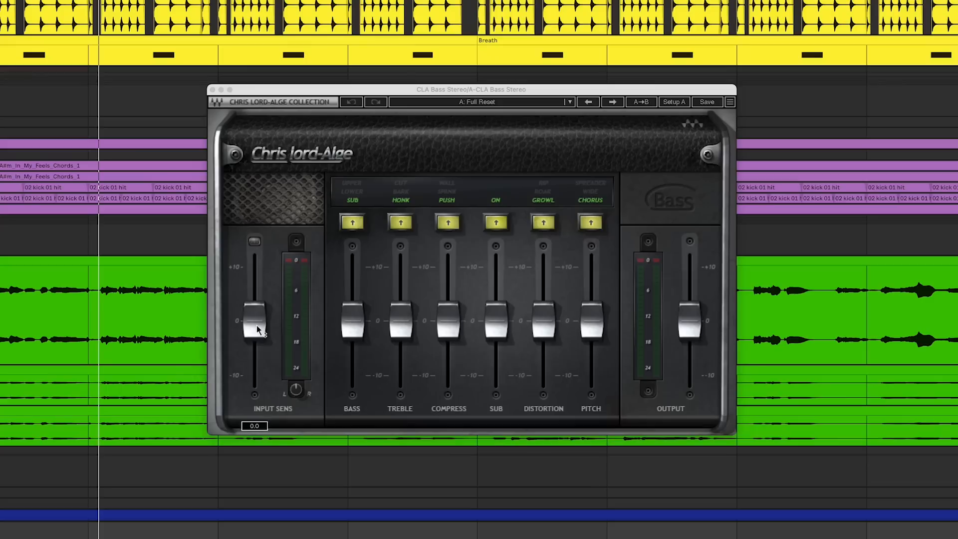
Raise the CLA Bass input sensitivity while playing the loop, and stop playback
{"action": "key", "text": "space"}
{"action": "left_click_drag", "start_coordinate": [216, 359], "coordinate": [216, 354]}
{"action": "left_click_drag", "start_coordinate": [255, 315], "coordinate": [254, 290]}
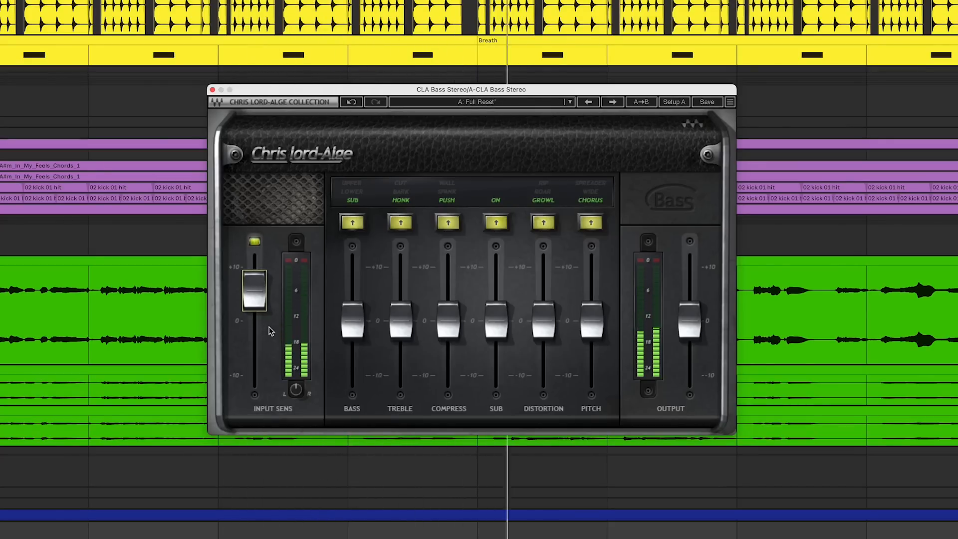
{"action": "key", "text": "space"}
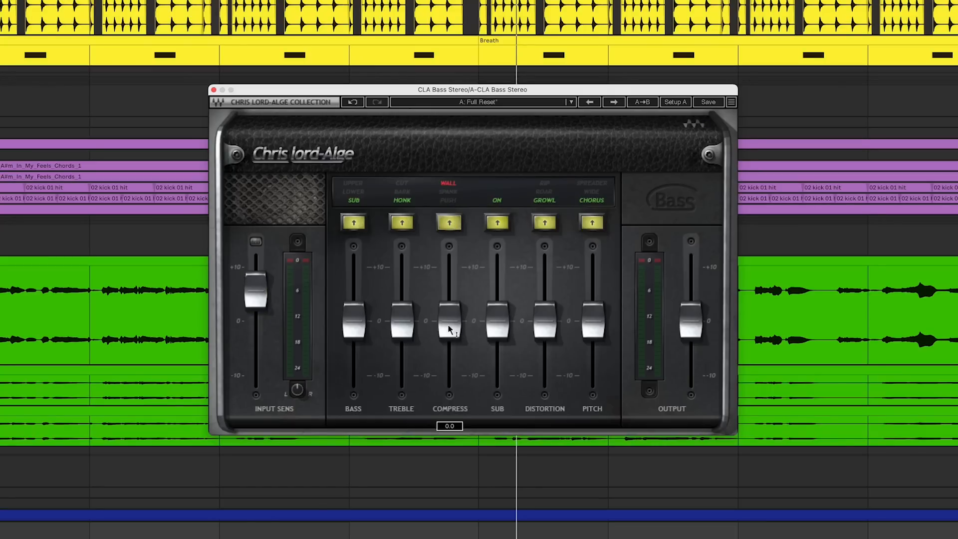
Raise the CLA Bass Wall compression to almost +10 during playback, and boost the Bass fader with its mode set to Upper
{"action": "key", "text": "space"}
{"action": "left_click_drag", "start_coordinate": [447, 324], "coordinate": [447, 276]}
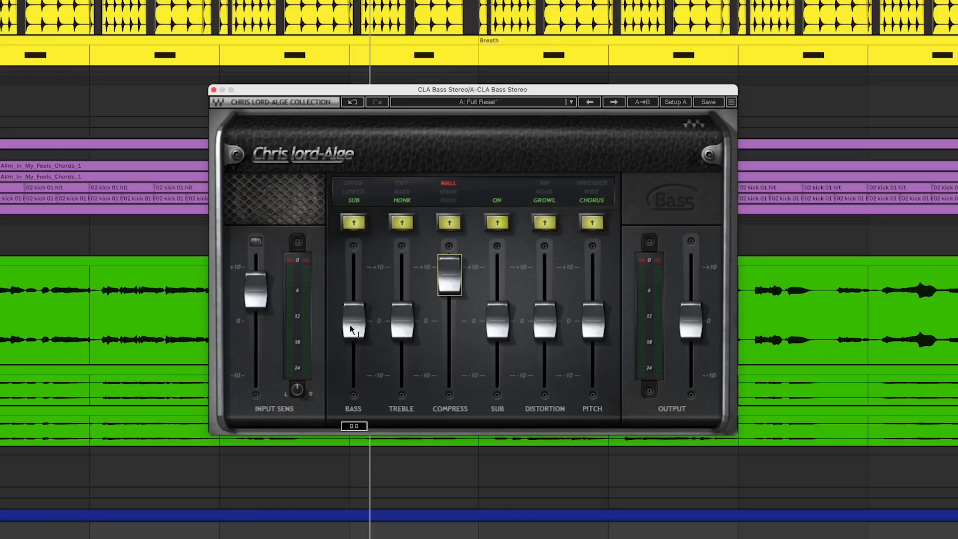
{"action": "left_click_drag", "start_coordinate": [350, 328], "coordinate": [353, 283]}
{"action": "left_click", "coordinate": [354, 222]}
{"action": "left_click", "coordinate": [353, 222]}
Switch the CLA Bass Treble mode to Bark and raise its fader moderately
{"action": "left_click_drag", "start_coordinate": [402, 322], "coordinate": [402, 303]}
{"action": "left_click", "coordinate": [405, 223]}
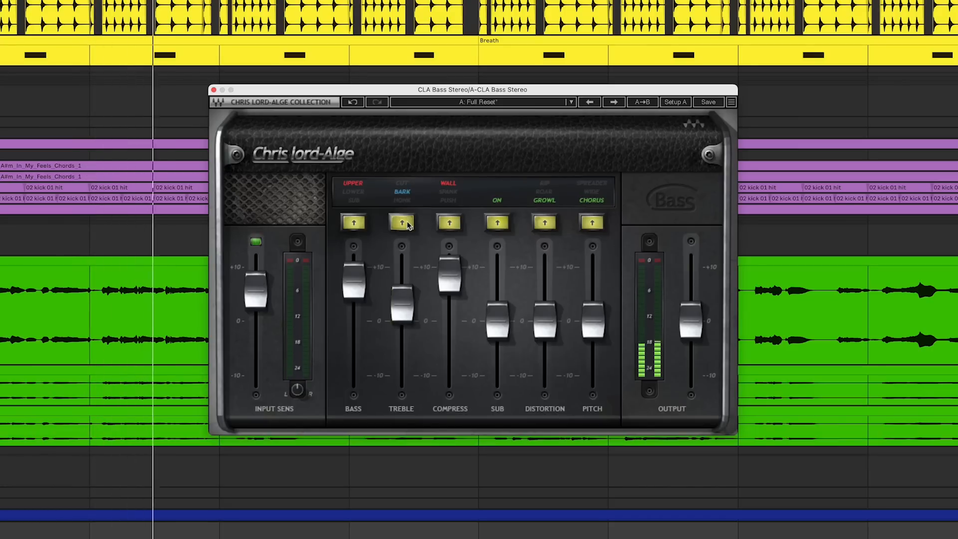
{"action": "mouse_move", "coordinate": [406, 305]}
{"action": "left_mouse_down"}
{"action": "mouse_move", "coordinate": [406, 281]}
{"action": "mouse_move", "coordinate": [406, 298]}
{"action": "left_mouse_up"}
Raise the Sub fader to about +10, the Growl distortion slightly, and the Pitch effect in Wide mode
{"action": "left_click_drag", "start_coordinate": [504, 325], "coordinate": [504, 271]}
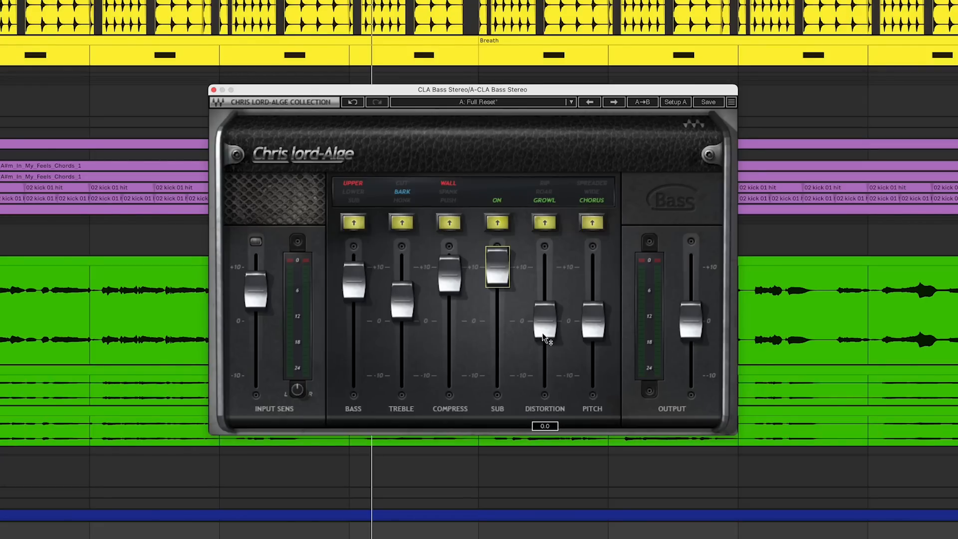
{"action": "mouse_move", "coordinate": [545, 337]}
{"action": "left_mouse_down"}
{"action": "mouse_move", "coordinate": [545, 301]}
{"action": "mouse_move", "coordinate": [545, 318]}
{"action": "left_mouse_up"}
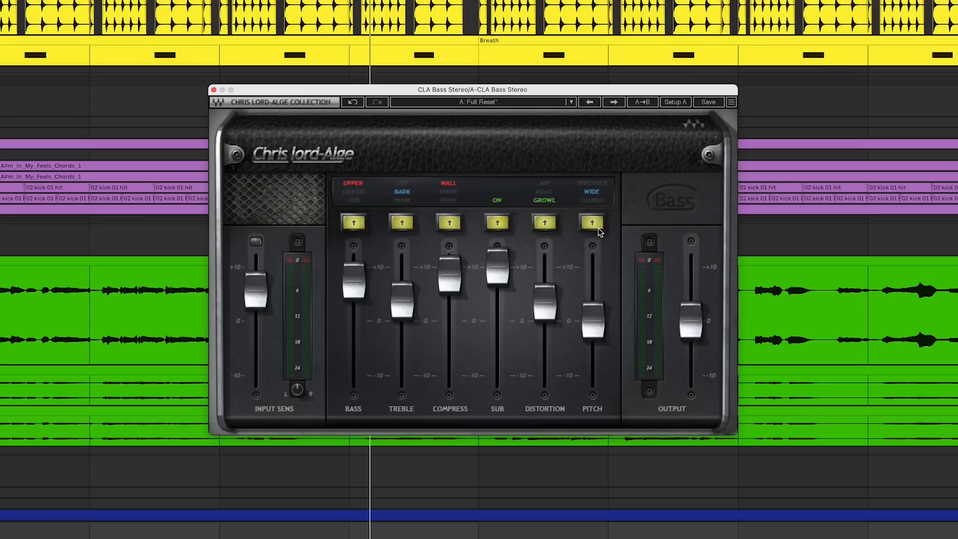
{"action": "left_click_drag", "start_coordinate": [591, 305], "coordinate": [590, 282]}
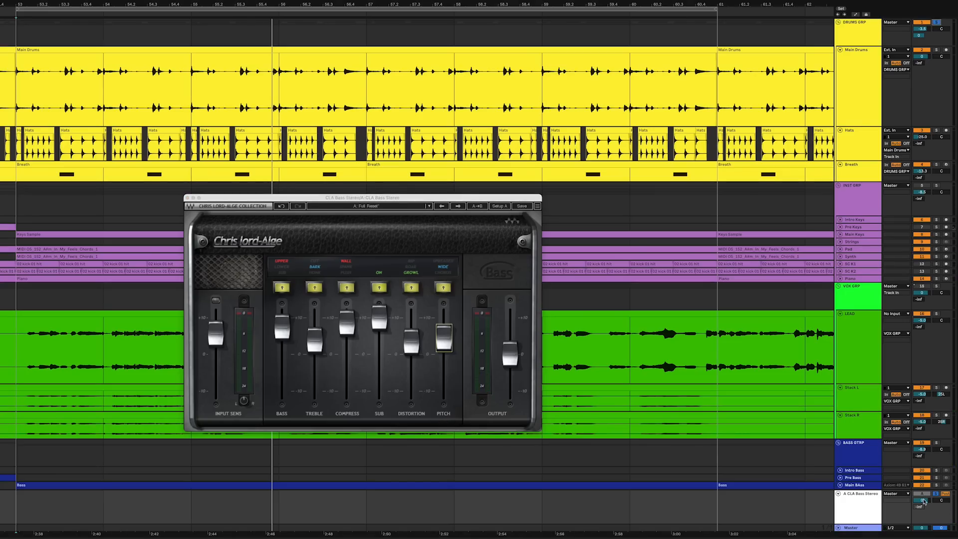
Play the loop and adjust the CLA Bass return track's volume to blend it with the drums
{"action": "key", "text": "space"}
{"action": "left_click_drag", "start_coordinate": [923, 501], "coordinate": [923, 472]}
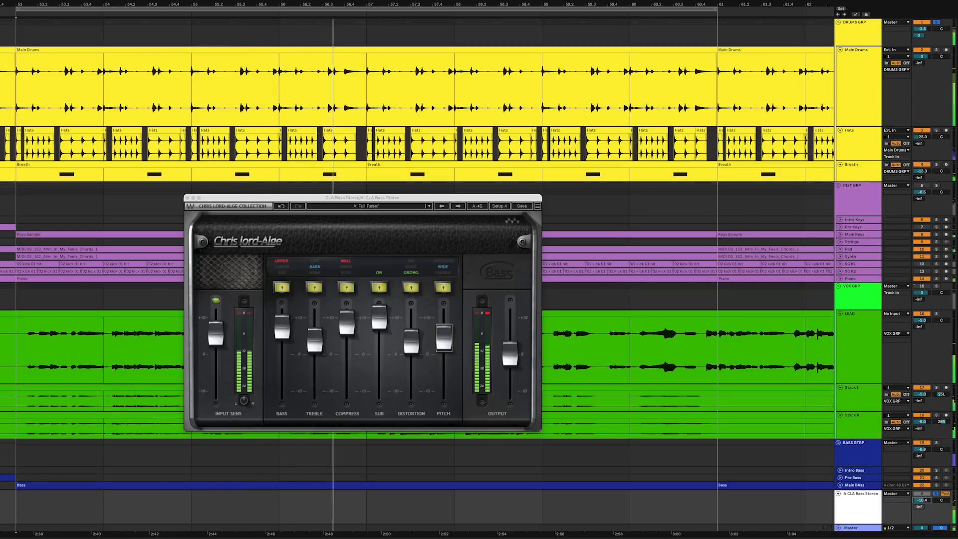
{"action": "left_click_drag", "start_coordinate": [922, 502], "coordinate": [922, 501]}
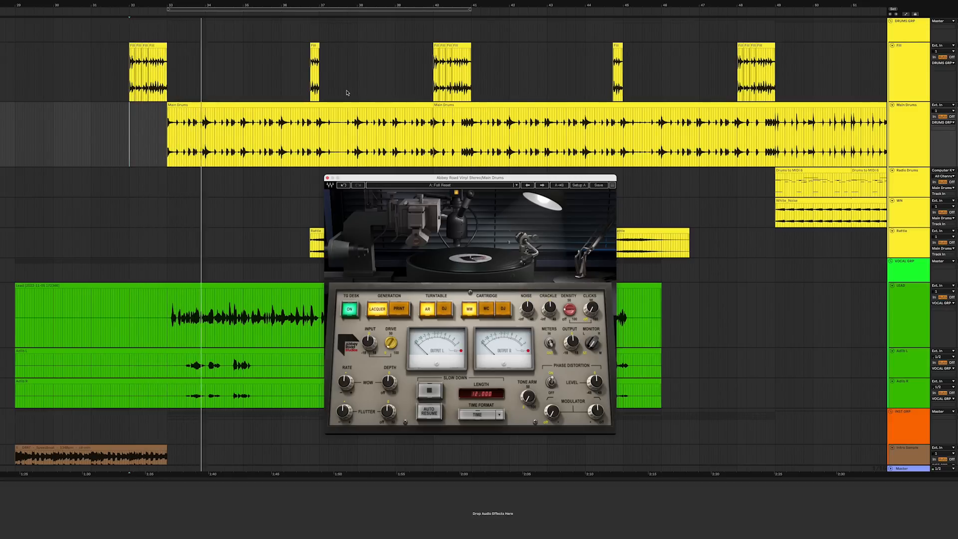
Insert an audio track below Main Drums, and set its Abbey Road Vinyl to the DJ turntable and MM cartridge
{"action": "left_click", "coordinate": [921, 147]}
{"action": "key", "text": "ctrl+t"}
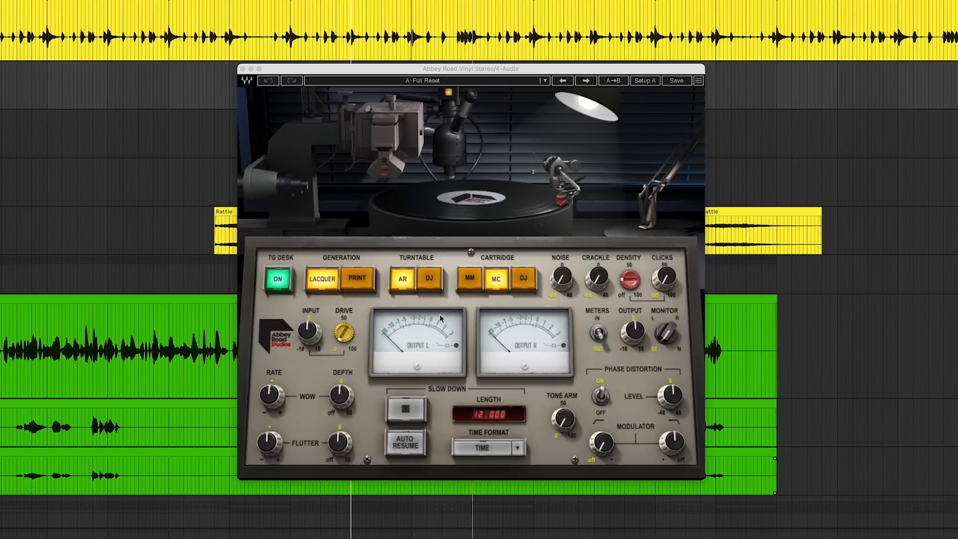
{"action": "left_click", "coordinate": [429, 280]}
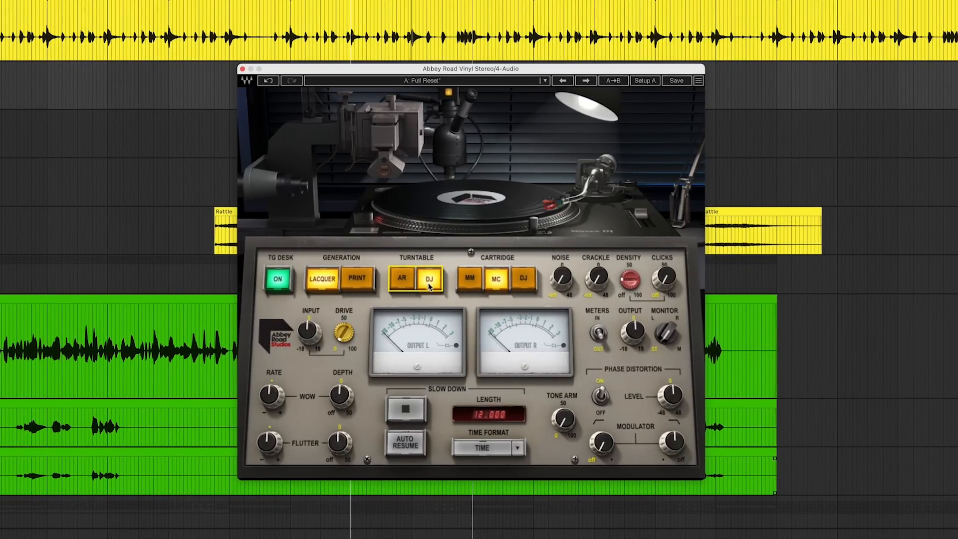
{"action": "left_click", "coordinate": [472, 284]}
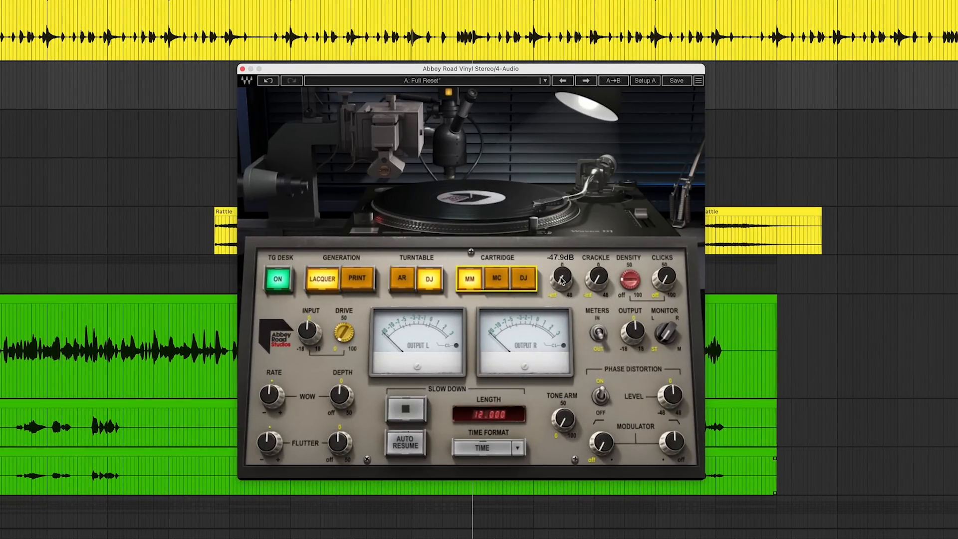
Raise the Noise, Crackle and Clicks levels of the Abbey Road Vinyl on the new audio track
{"action": "left_click_drag", "start_coordinate": [561, 281], "coordinate": [561, 266]}
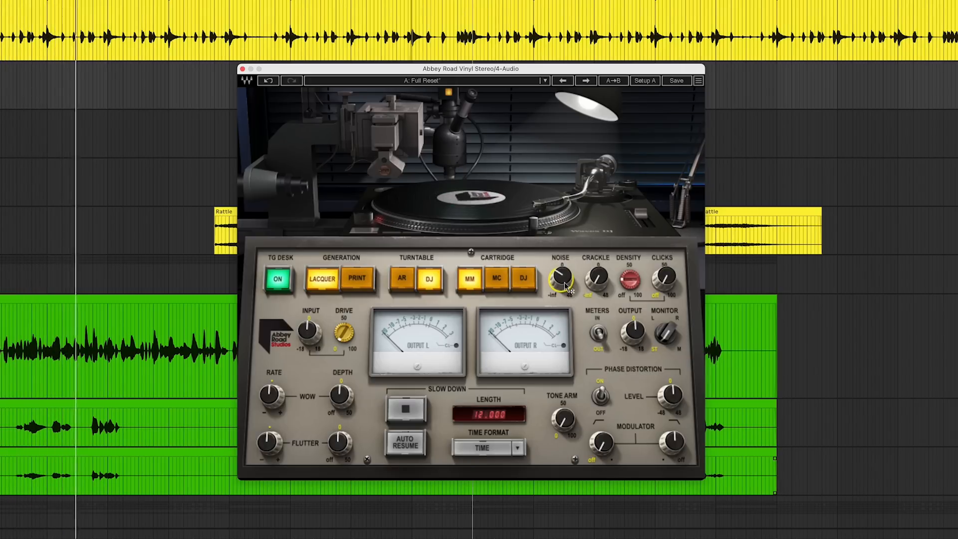
{"action": "left_click_drag", "start_coordinate": [597, 279], "coordinate": [596, 264]}
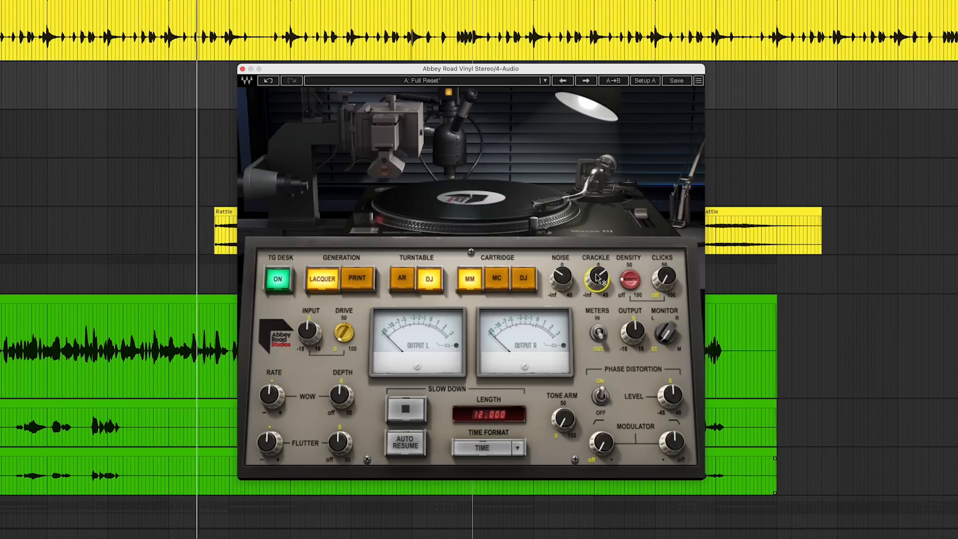
{"action": "left_click_drag", "start_coordinate": [664, 278], "coordinate": [662, 285]}
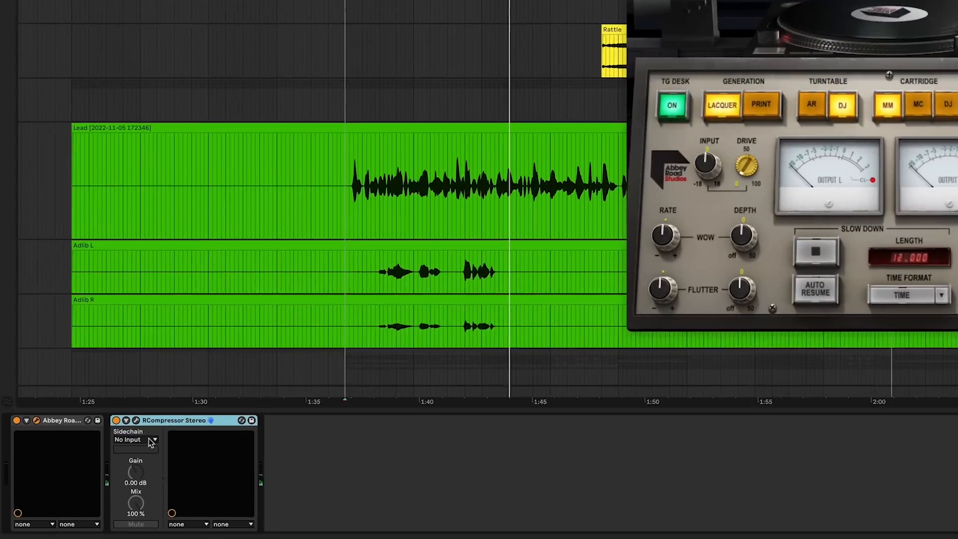
Sidechain the RCompressor to Main Drums with ratio 50.00, attack 0.50 and threshold -44.5, and fine-tune its release
{"action": "left_click", "coordinate": [59, 495]}
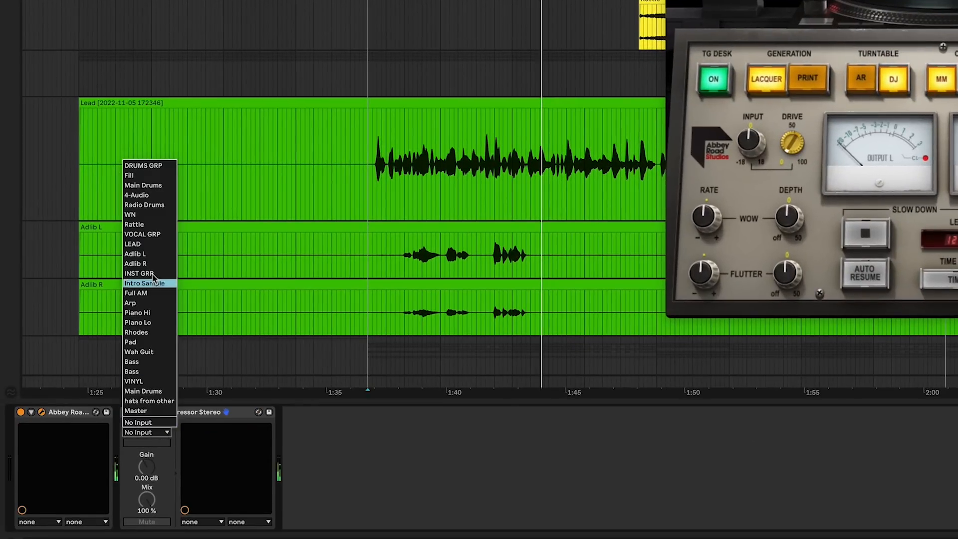
{"action": "left_click", "coordinate": [161, 188]}
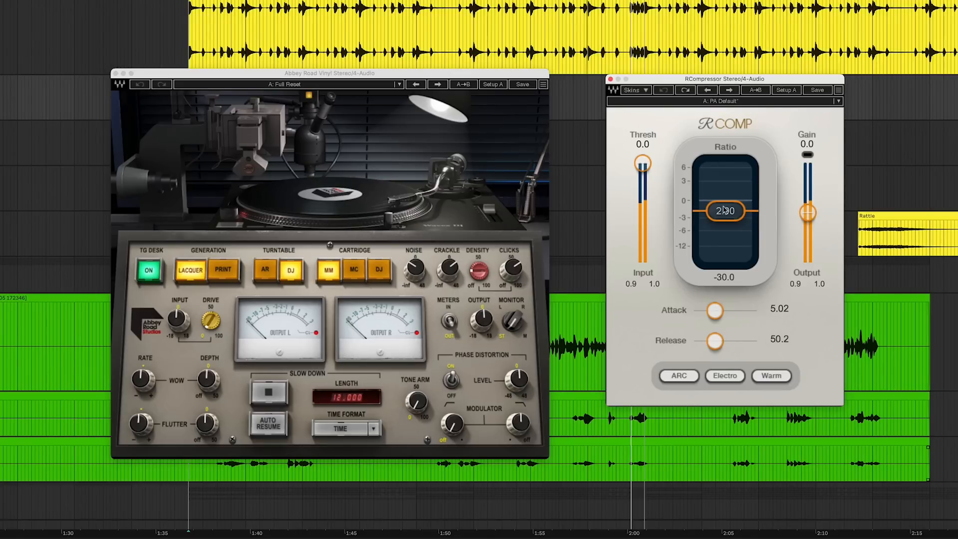
{"action": "left_click_drag", "start_coordinate": [733, 212], "coordinate": [734, 259]}
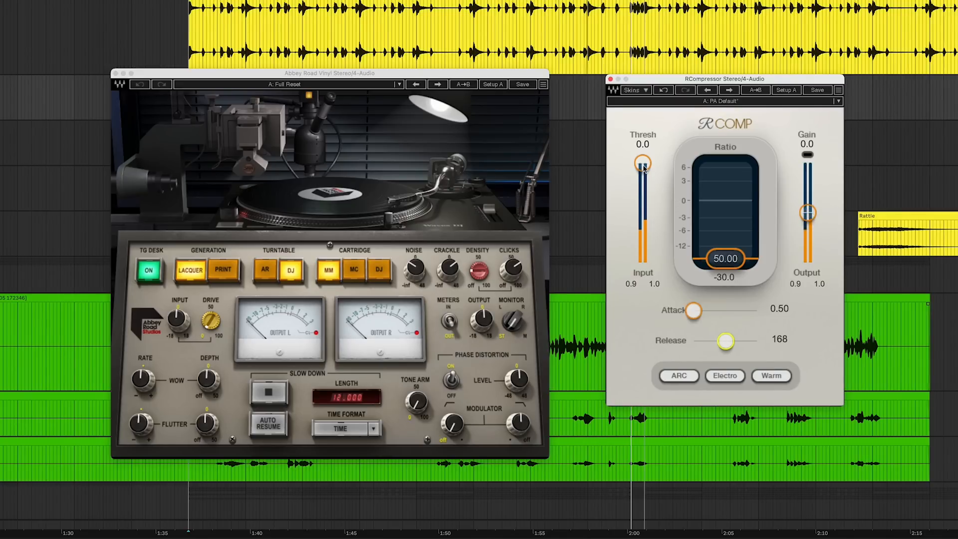
{"action": "left_click_drag", "start_coordinate": [642, 170], "coordinate": [647, 229]}
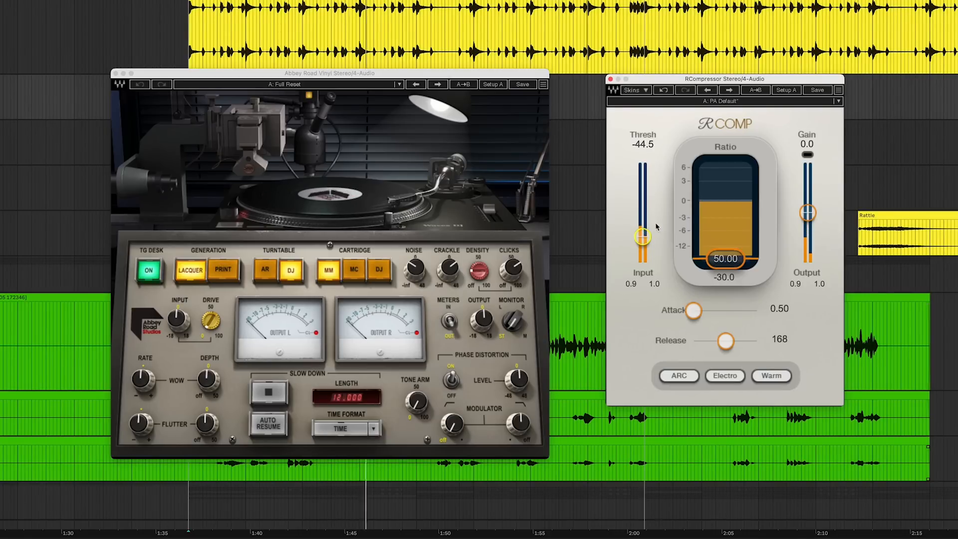
{"action": "left_click_drag", "start_coordinate": [726, 341], "coordinate": [728, 341]}
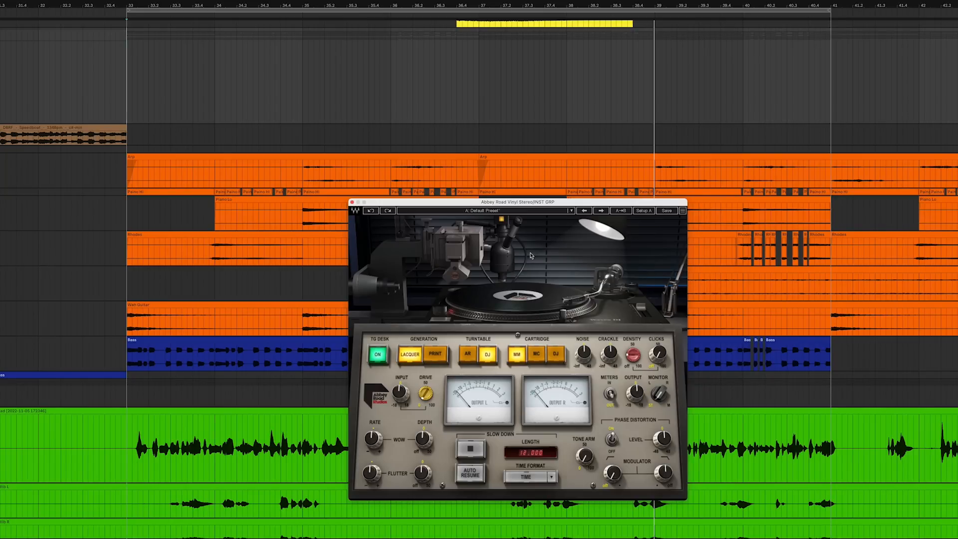
Play the instrument group through Abbey Road Vinyl while trying different Wow and Flutter rates and depths, with flutter depth up to 32.5
{"action": "key", "text": "space"}
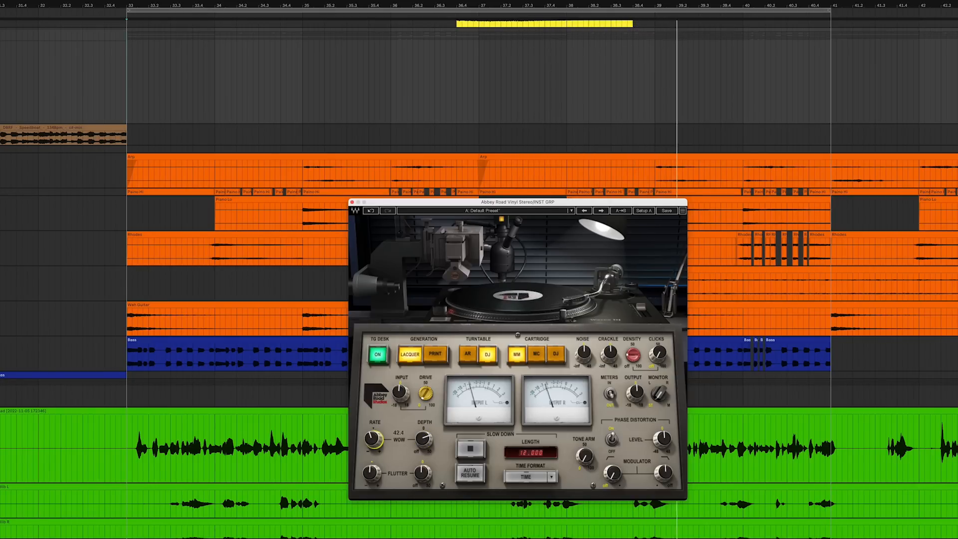
{"action": "left_click_drag", "start_coordinate": [424, 439], "coordinate": [420, 444]}
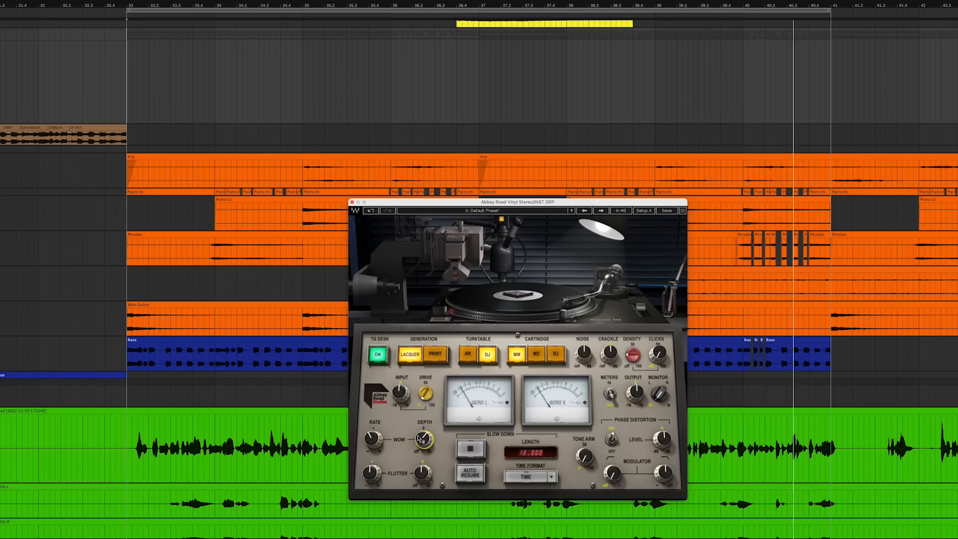
{"action": "left_click_drag", "start_coordinate": [421, 472], "coordinate": [421, 446]}
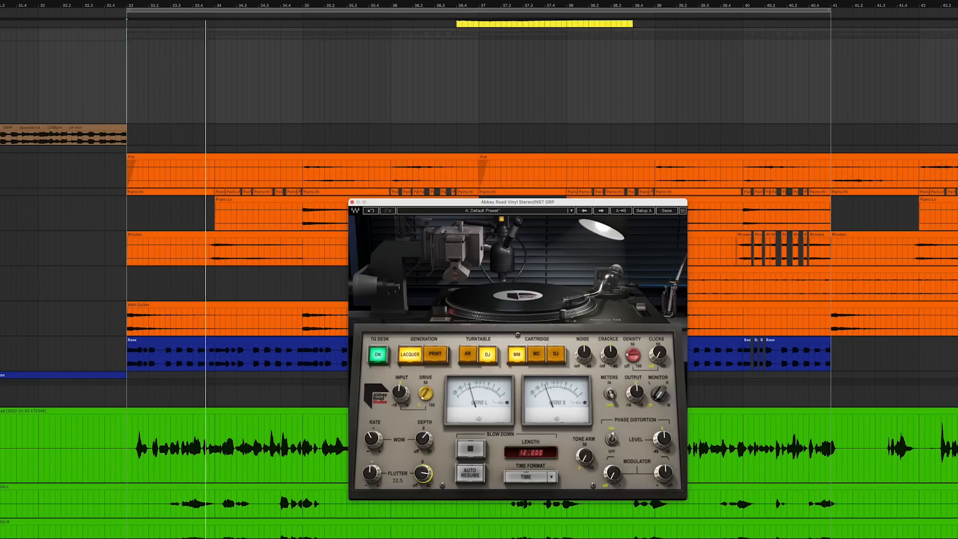
{"action": "left_click_drag", "start_coordinate": [371, 473], "coordinate": [422, 483]}
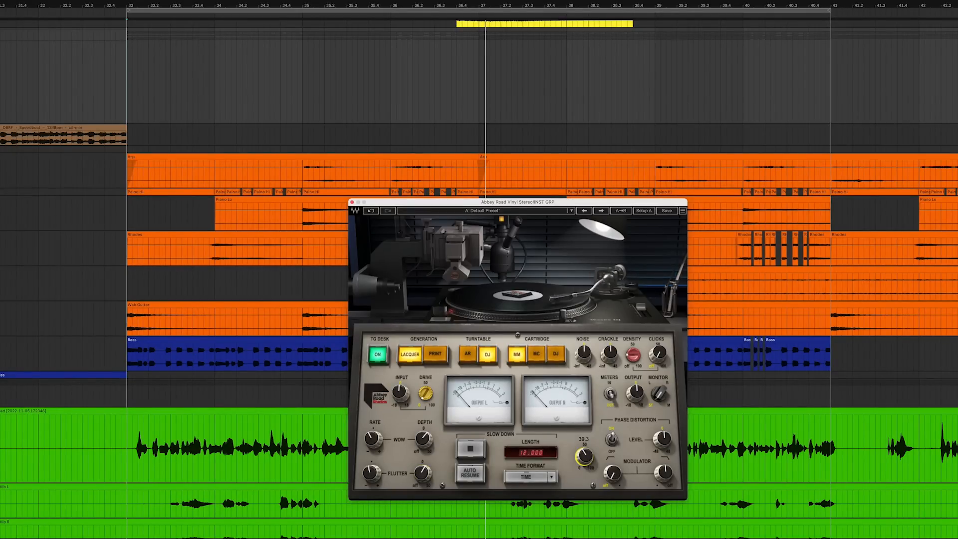
Automate the vinyl's Tone Arm on the instrument group with a rising ramp from bar 33 to bar 34, and play it
{"action": "left_click", "coordinate": [585, 458]}
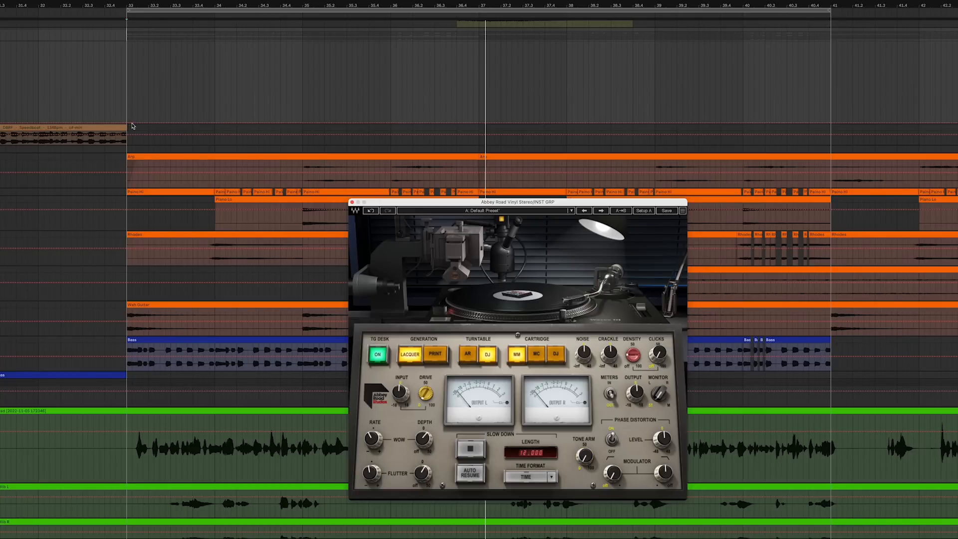
{"action": "left_click", "coordinate": [128, 124]}
{"action": "left_click", "coordinate": [132, 124]}
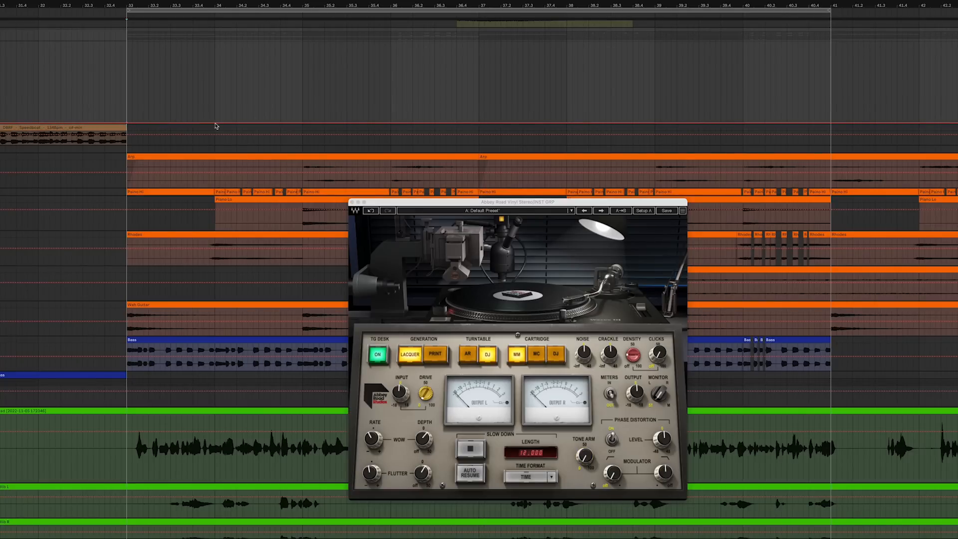
{"action": "left_click_drag", "start_coordinate": [214, 123], "coordinate": [209, 43]}
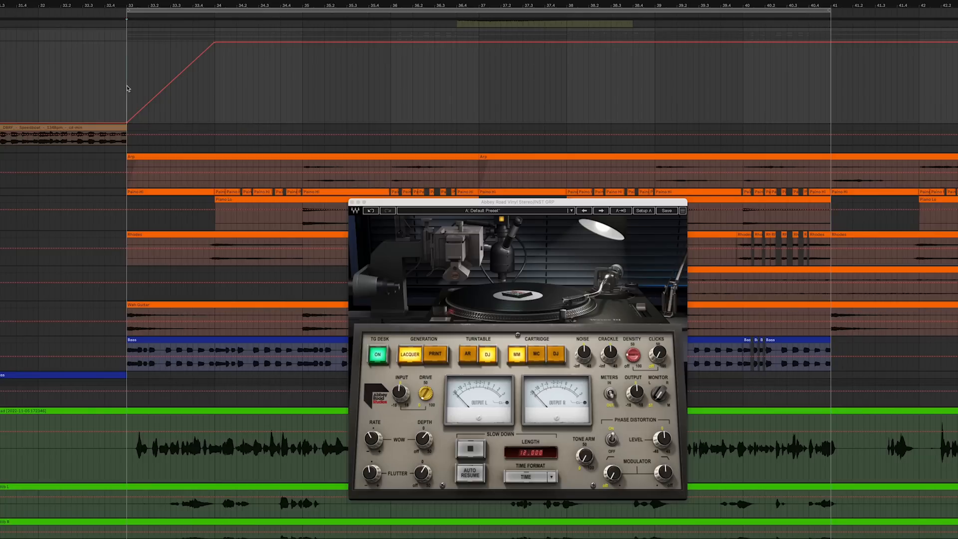
{"action": "key", "text": "space"}
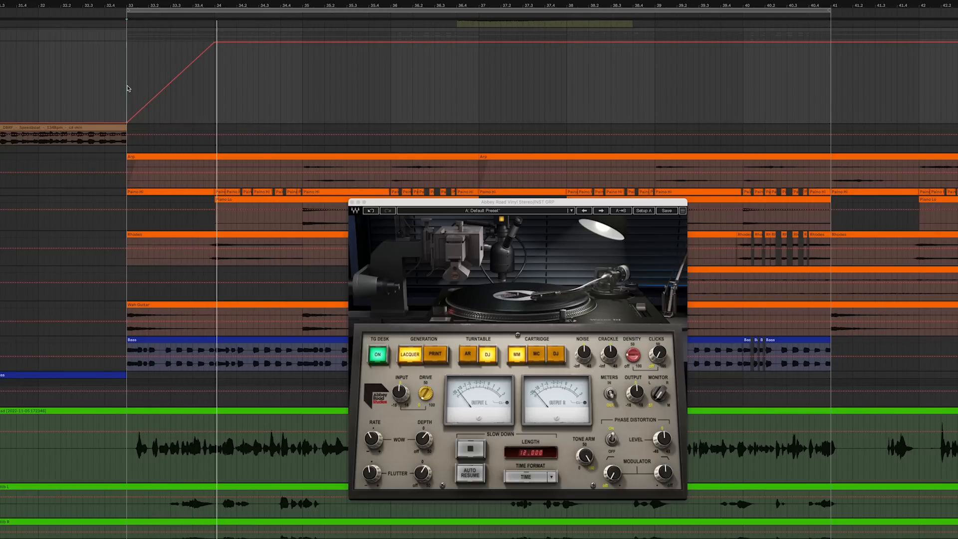
Extend the Tone Arm ramp to bar 35 and duplicate it three times up to bar 41
{"action": "left_click_drag", "start_coordinate": [214, 44], "coordinate": [131, 62]}
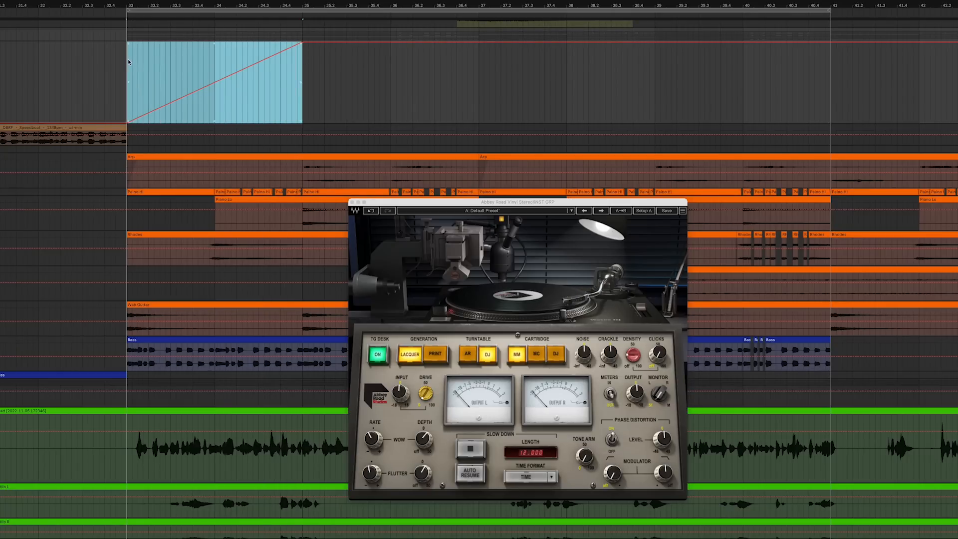
{"action": "key", "text": "ctrl+d"}
{"action": "key", "text": "ctrl+d"}
{"action": "key", "text": "ctrl+d"}
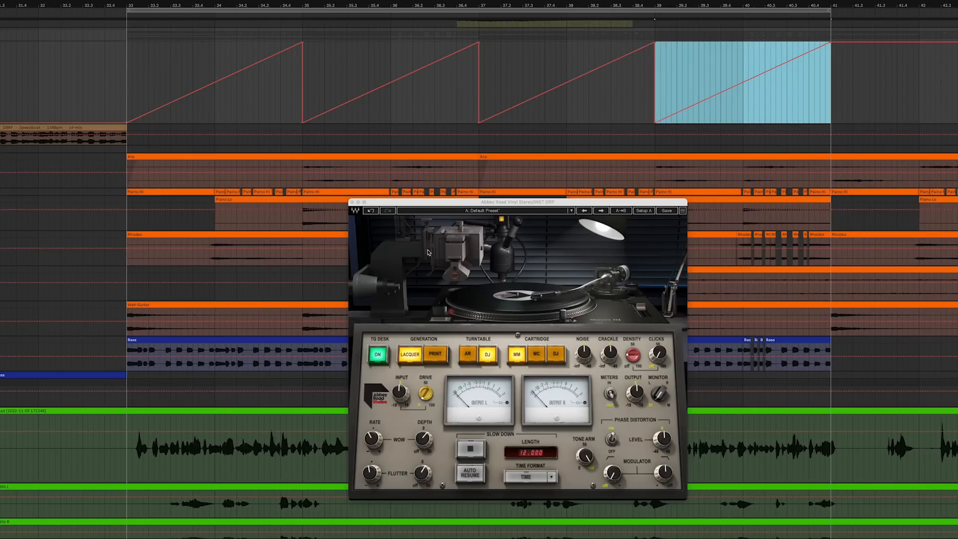
Automate the vinyl's Noise with a rising ramp from bar 33 to bar 35 and duplicate it three times up to bar 41
{"action": "left_click", "coordinate": [582, 354]}
{"action": "left_click_drag", "start_coordinate": [195, 87], "coordinate": [139, 84]}
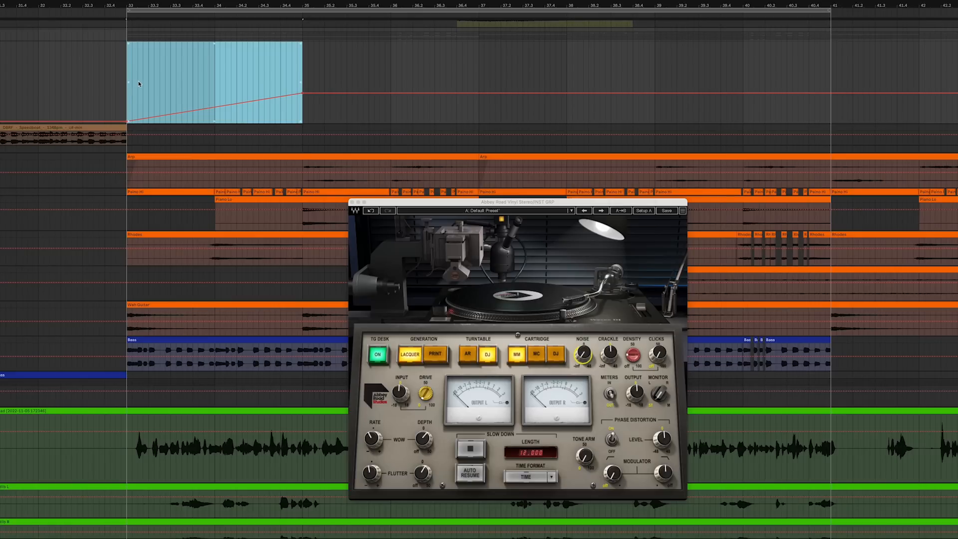
{"action": "key", "text": "super+d"}
{"action": "key", "text": "super+d"}
{"action": "key", "text": "super+d"}
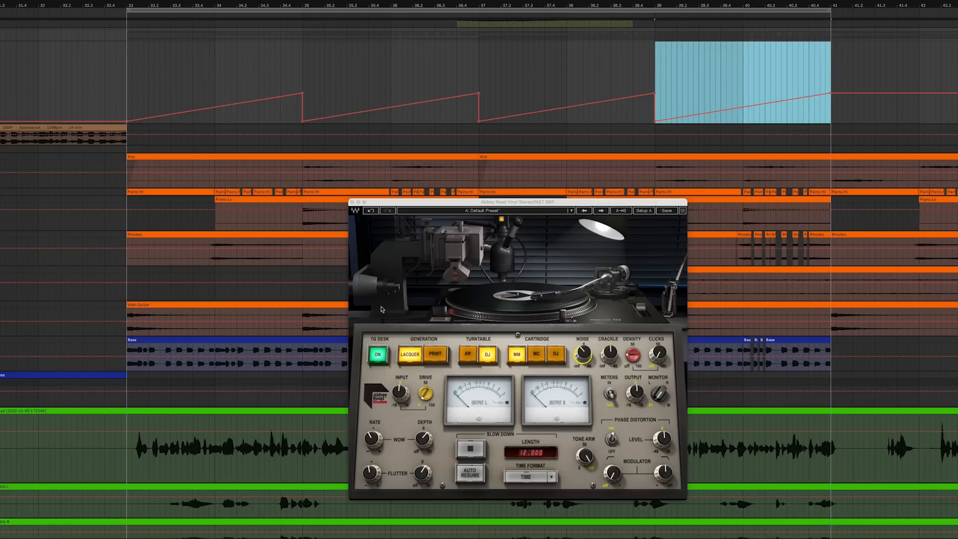
Automate the vinyl's Crackle from bar 33 to bar 35 and duplicate the section three times up to bar 41
{"action": "left_click", "coordinate": [608, 354]}
{"action": "mouse_move", "coordinate": [127, 82]}
{"action": "left_mouse_down"}
{"action": "mouse_move", "coordinate": [128, 99]}
{"action": "mouse_move", "coordinate": [202, 116]}
{"action": "mouse_move", "coordinate": [311, 86]}
{"action": "mouse_move", "coordinate": [299, 65]}
{"action": "mouse_move", "coordinate": [128, 83]}
{"action": "left_mouse_up"}
{"action": "key", "text": "super+d"}
{"action": "key", "text": "super+d"}
{"action": "key", "text": "super+d"}
Automate the vinyl's Clicks with a ramp rising from about 14.8 over bars 33 to 35, and duplicate it three times up to bar 41
{"action": "left_click", "coordinate": [658, 354]}
{"action": "left_click_drag", "start_coordinate": [306, 124], "coordinate": [285, 112]}
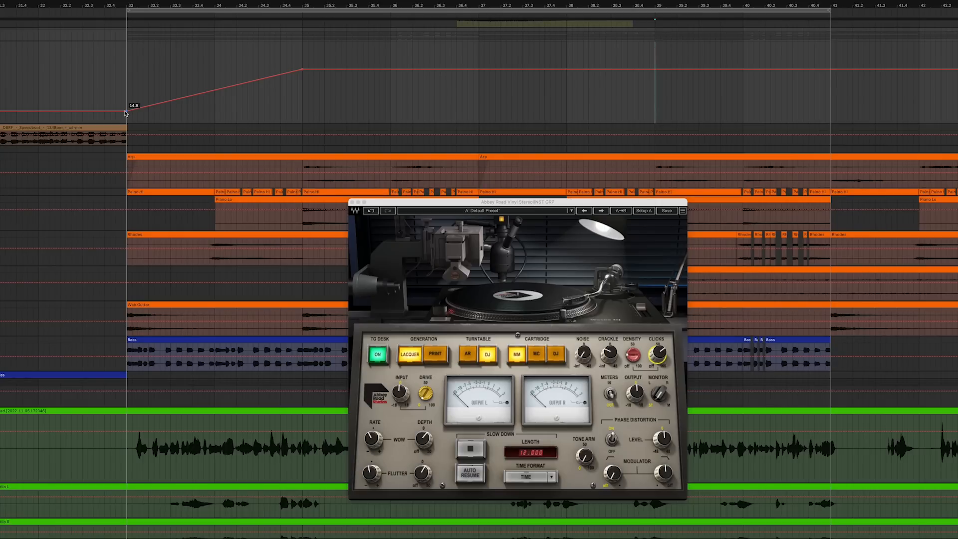
{"action": "left_click_drag", "start_coordinate": [303, 94], "coordinate": [128, 95]}
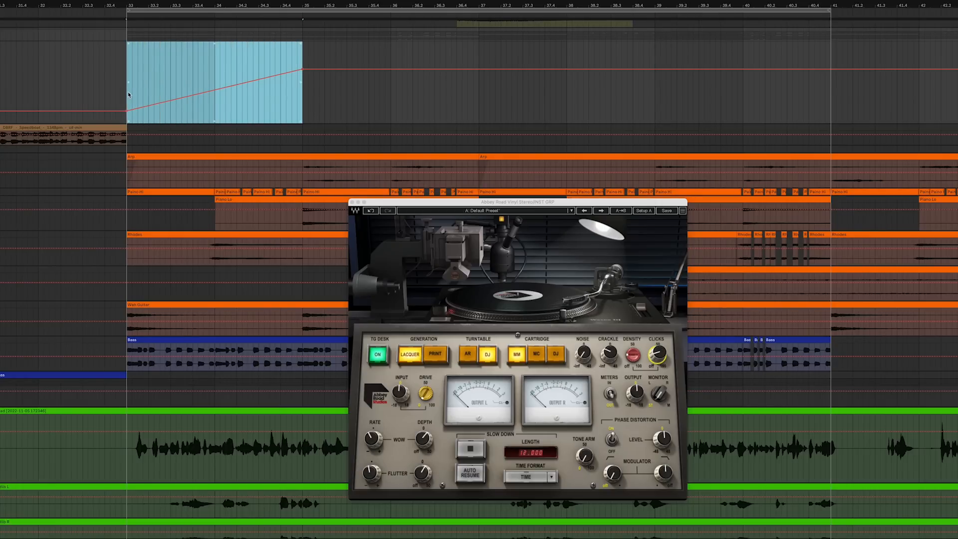
{"action": "key", "text": "super+d"}
{"action": "key", "text": "super+d"}
{"action": "key", "text": "super+d"}
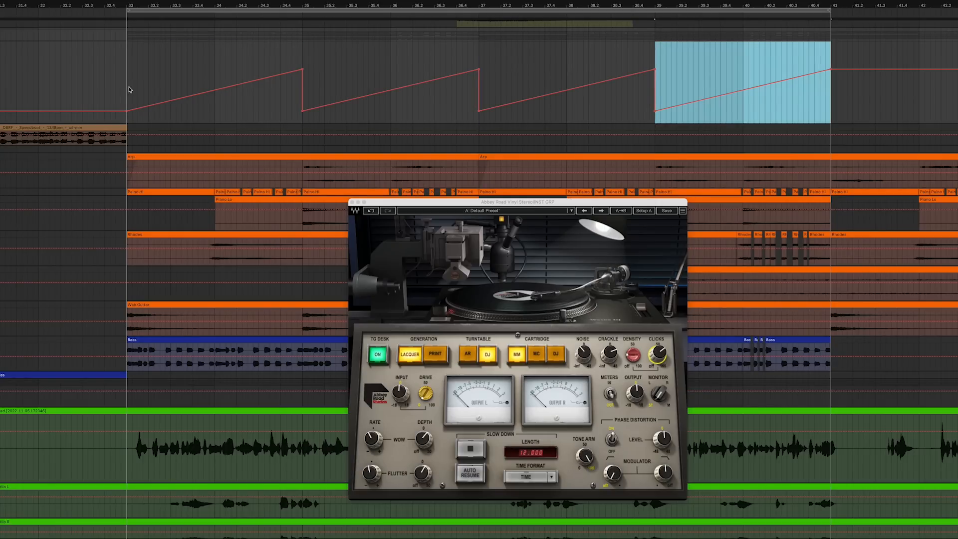
{"action": "left_click", "coordinate": [129, 90]}
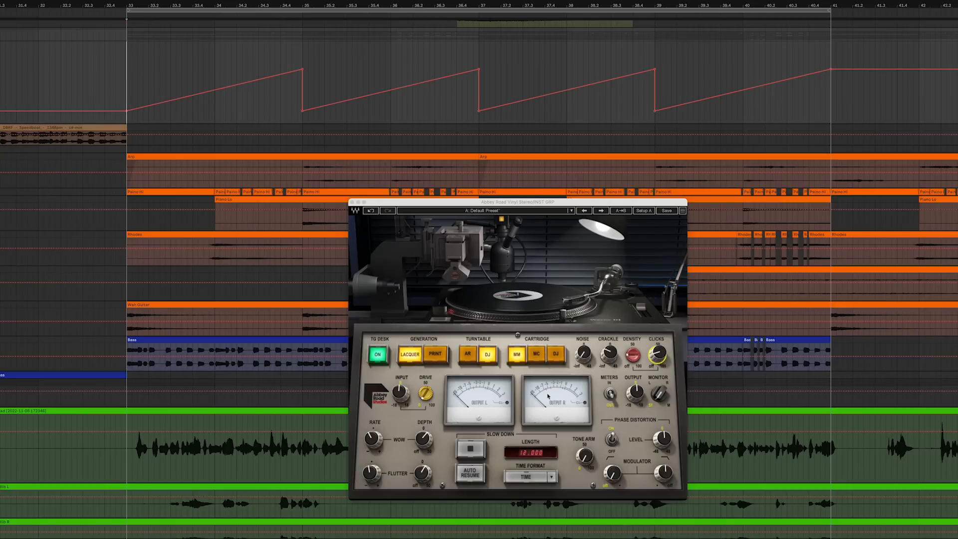
Shorten the vinyl's Slow Down length, automate its stop just before bars 37 and 41, and play the transition at bar 37
{"action": "left_click", "coordinate": [471, 447]}
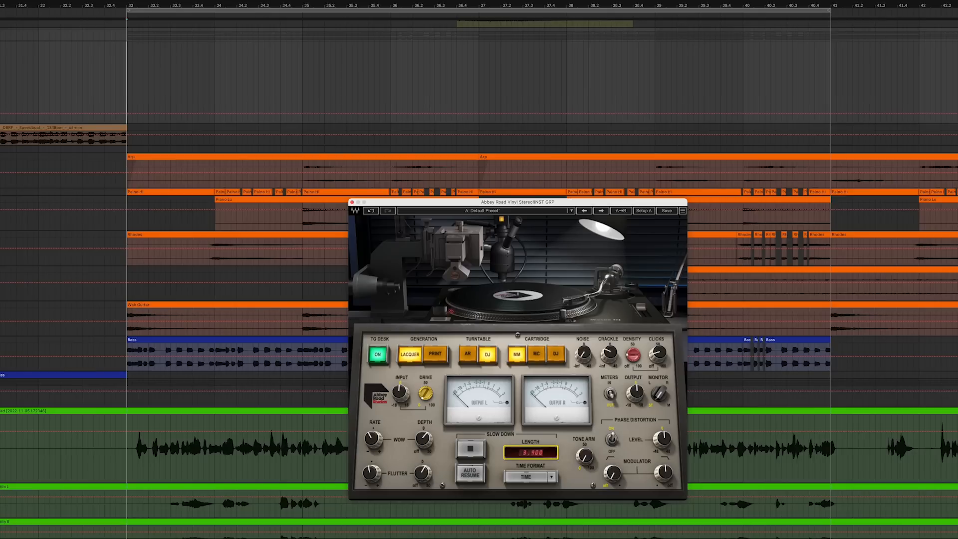
{"action": "left_click", "coordinate": [467, 441]}
{"action": "mouse_move", "coordinate": [457, 43]}
{"action": "left_mouse_down"}
{"action": "mouse_move", "coordinate": [457, 120]}
{"action": "mouse_move", "coordinate": [479, 120]}
{"action": "left_mouse_up"}
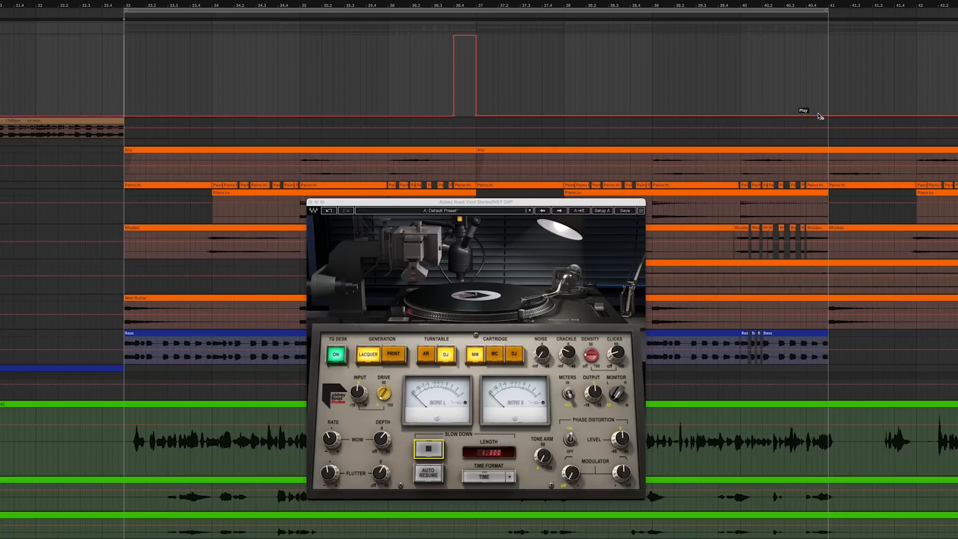
{"action": "left_click_drag", "start_coordinate": [806, 115], "coordinate": [806, 36]}
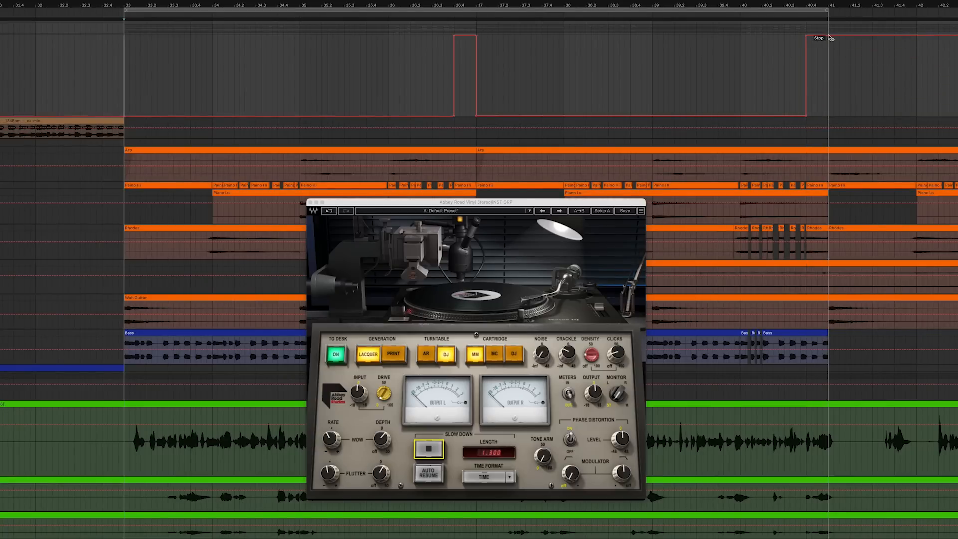
{"action": "left_click", "coordinate": [427, 93]}
{"action": "key", "text": "space"}
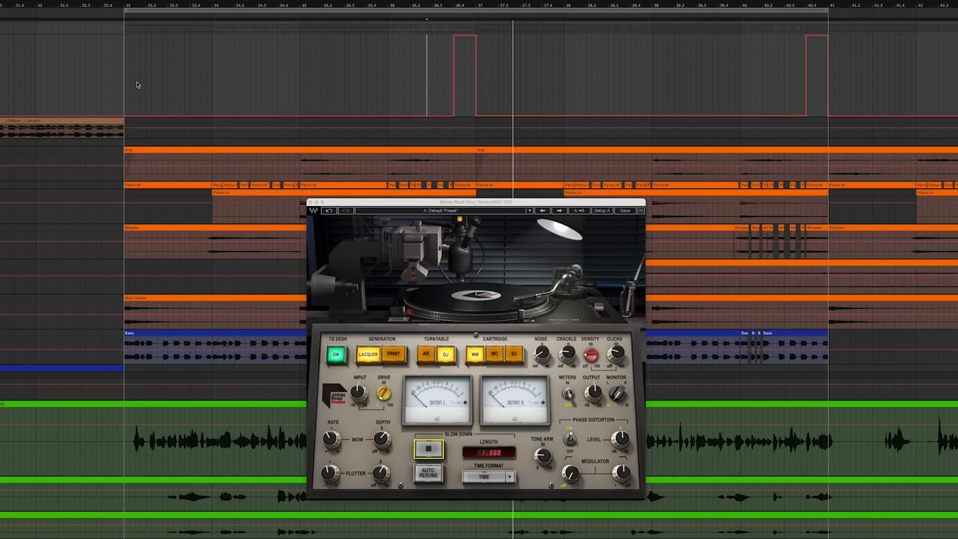
{"action": "key", "text": "a"}
{"action": "key", "text": "space"}
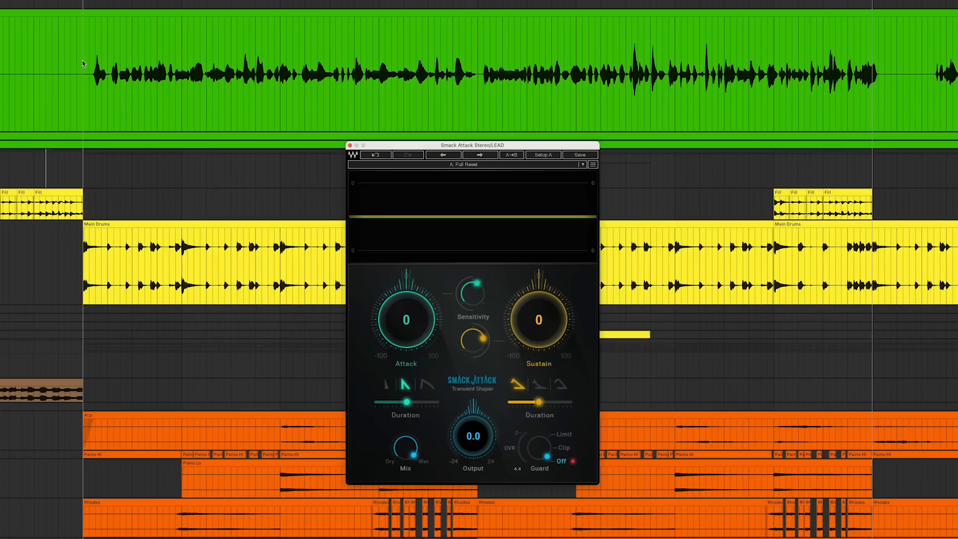
Shape the lead vocal's attack in Smack Attack with sensitivity 83.3, attack 27, duration 46.63 and output -3.2 during playback
{"action": "key", "text": "space"}
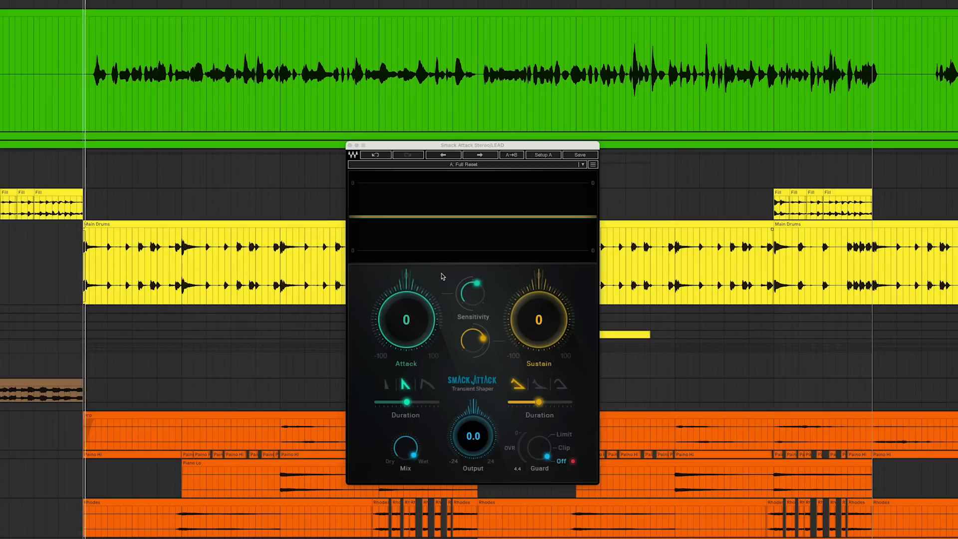
{"action": "left_click_drag", "start_coordinate": [475, 300], "coordinate": [475, 288]}
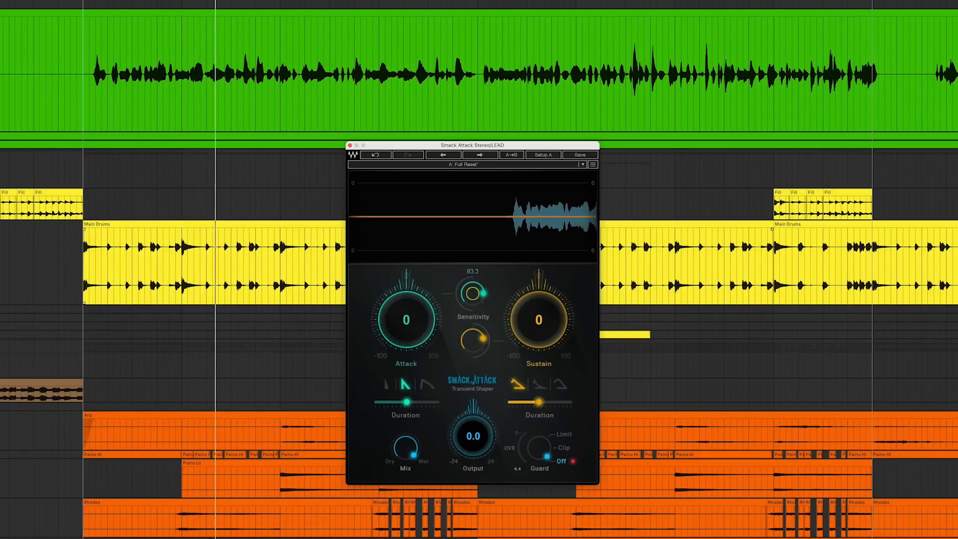
{"action": "left_click_drag", "start_coordinate": [406, 319], "coordinate": [406, 296]}
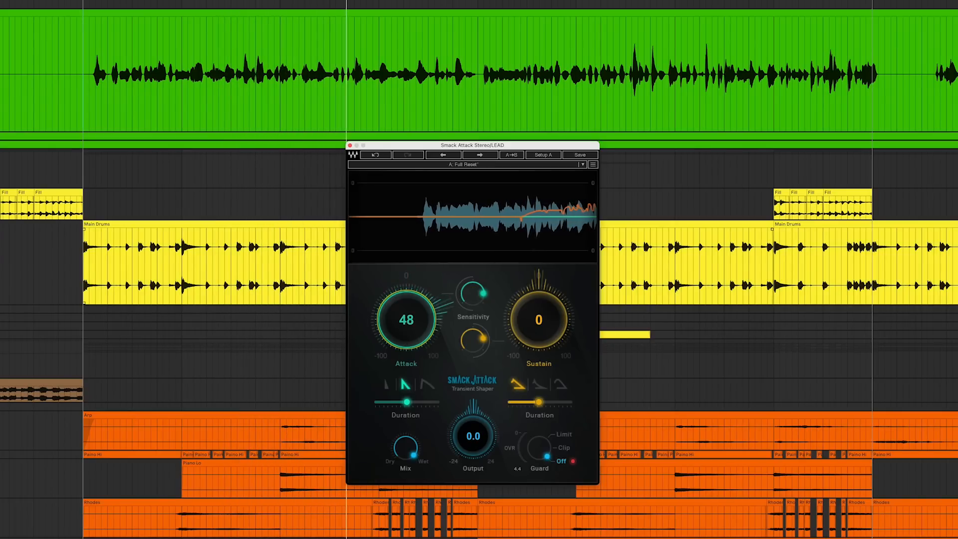
{"action": "left_click_drag", "start_coordinate": [407, 402], "coordinate": [421, 402]}
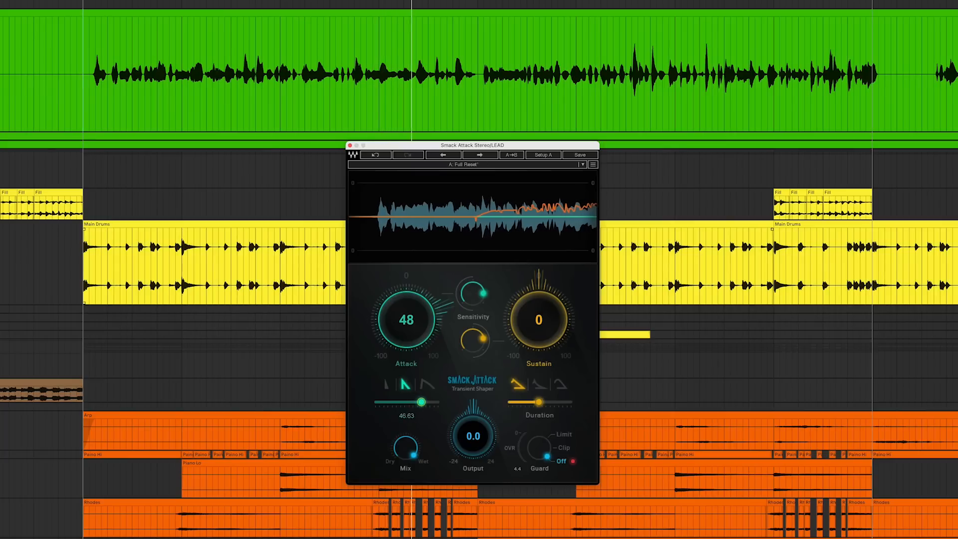
{"action": "left_click_drag", "start_coordinate": [421, 334], "coordinate": [420, 336]}
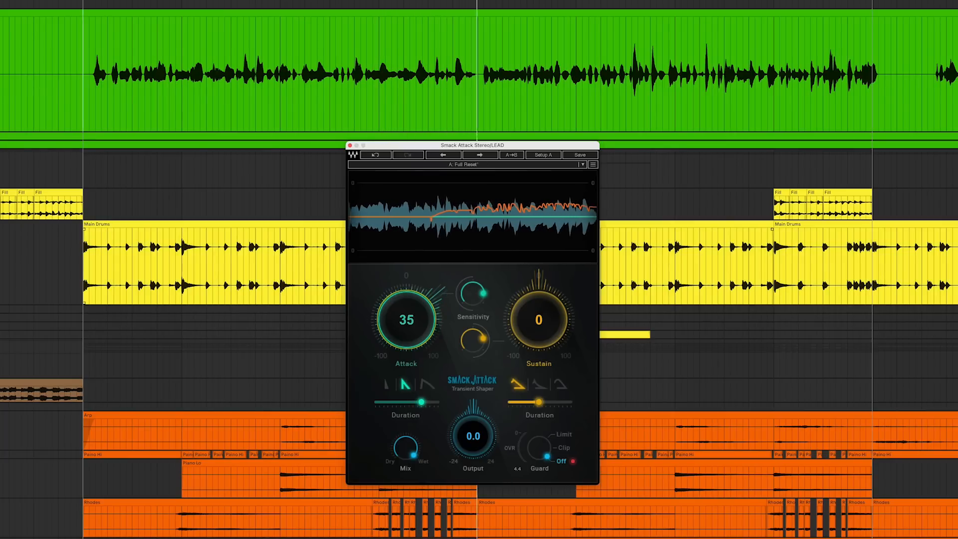
{"action": "left_click_drag", "start_coordinate": [406, 319], "coordinate": [406, 323]}
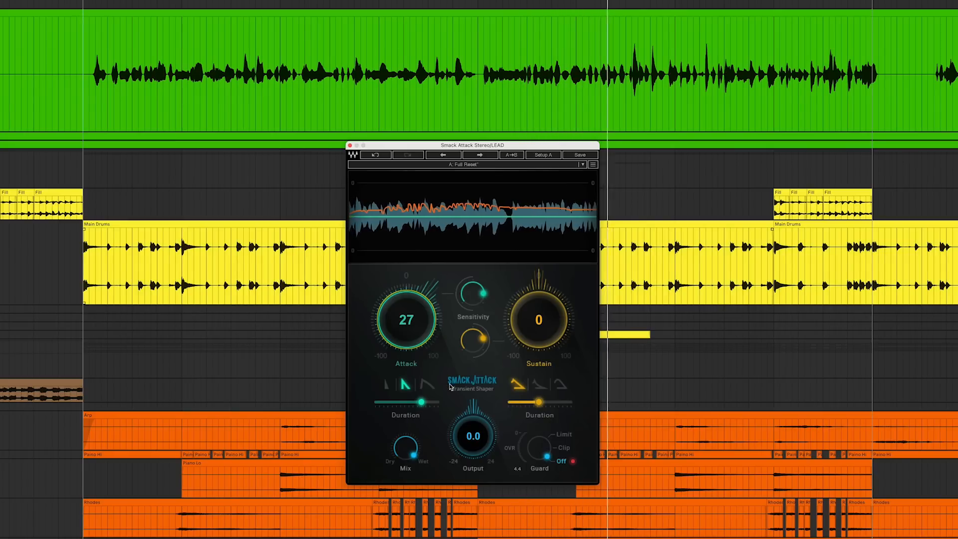
{"action": "left_click_drag", "start_coordinate": [476, 418], "coordinate": [476, 421]}
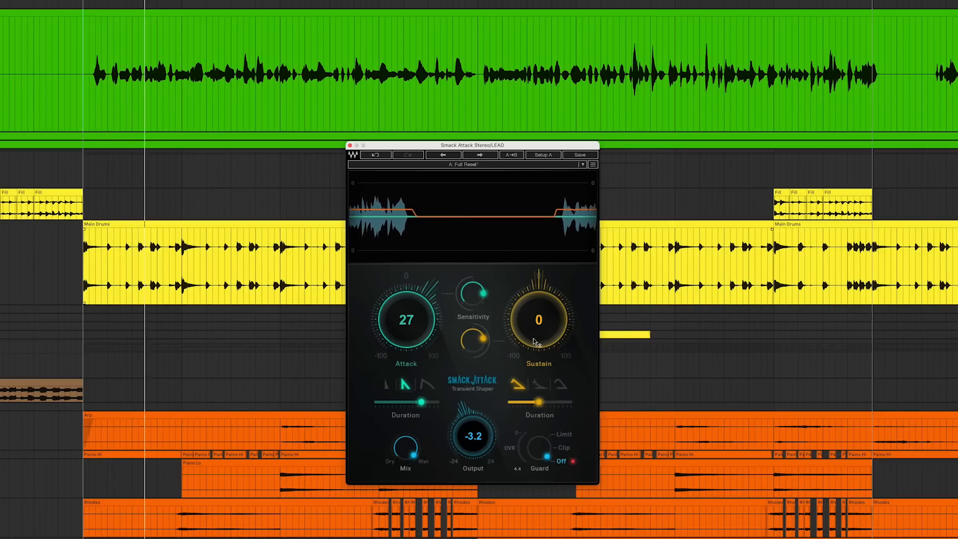
Give Smack Attack's sustain the third shape, a longer duration and an amount of 44, and lower the output to -4.5
{"action": "left_click", "coordinate": [560, 385]}
{"action": "left_click_drag", "start_coordinate": [539, 402], "coordinate": [554, 403]}
{"action": "left_click_drag", "start_coordinate": [542, 327], "coordinate": [542, 281]}
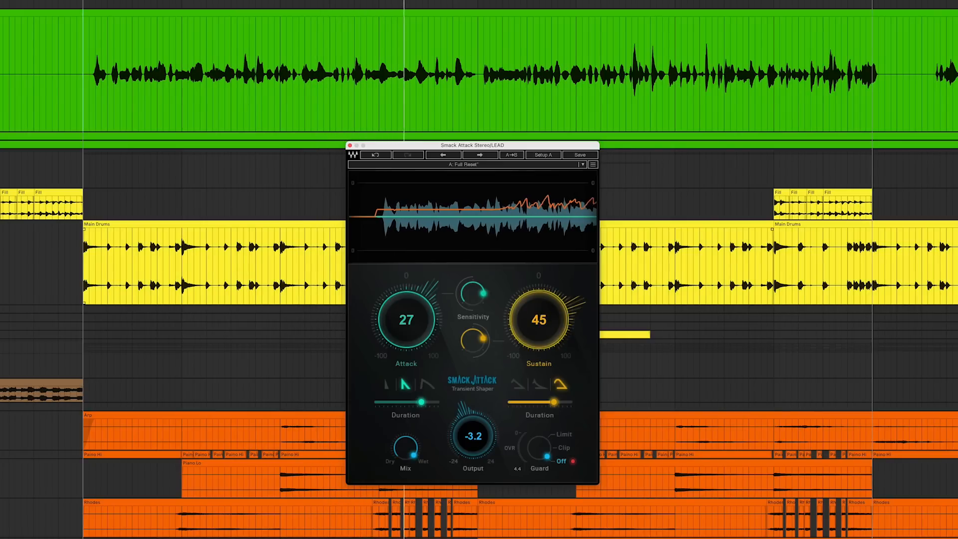
{"action": "left_click_drag", "start_coordinate": [542, 285], "coordinate": [542, 287]}
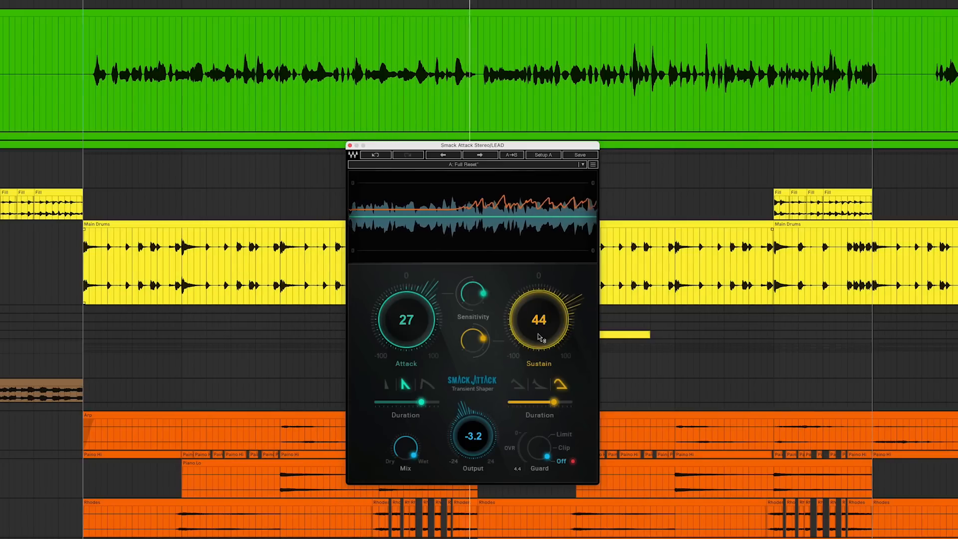
{"action": "left_click_drag", "start_coordinate": [473, 432], "coordinate": [472, 433]}
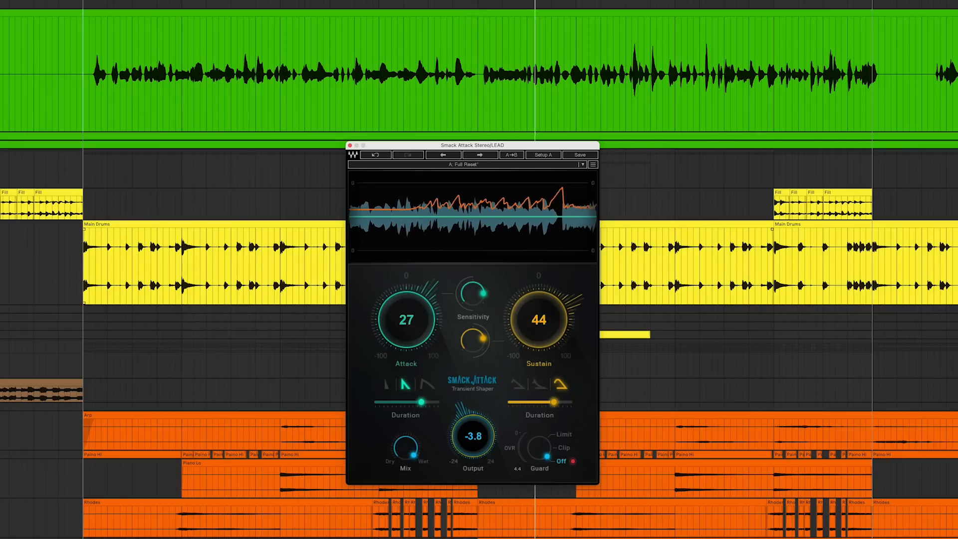
{"action": "left_click_drag", "start_coordinate": [473, 434], "coordinate": [472, 436]}
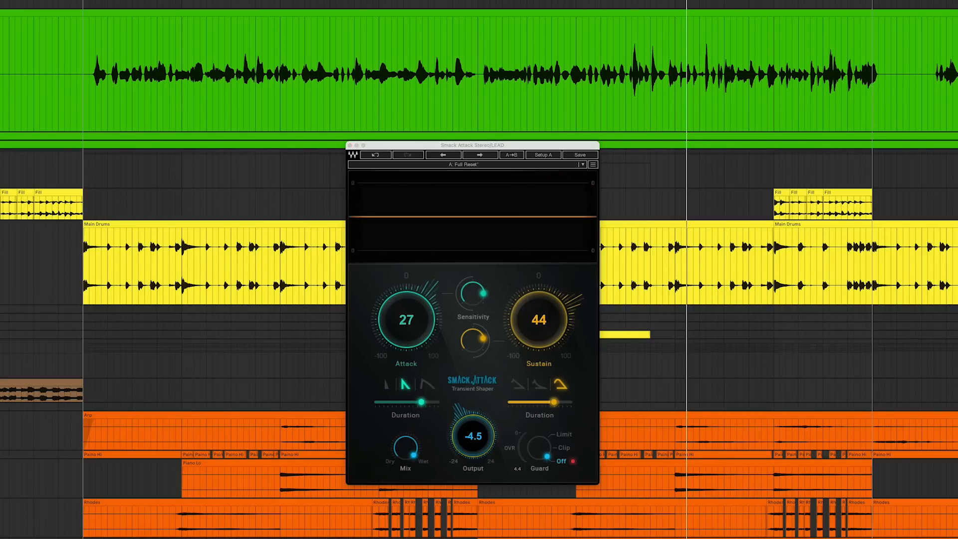
Set the threshold of the lead vocal's DeEsser to -31.7 and play the result, switching looping off
{"action": "key", "text": "space"}
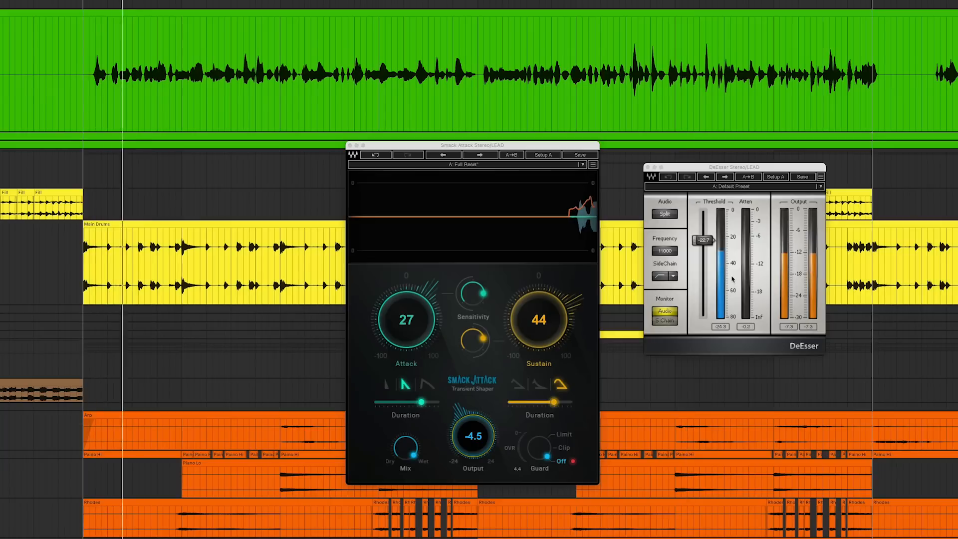
{"action": "left_click_drag", "start_coordinate": [702, 240], "coordinate": [704, 253]}
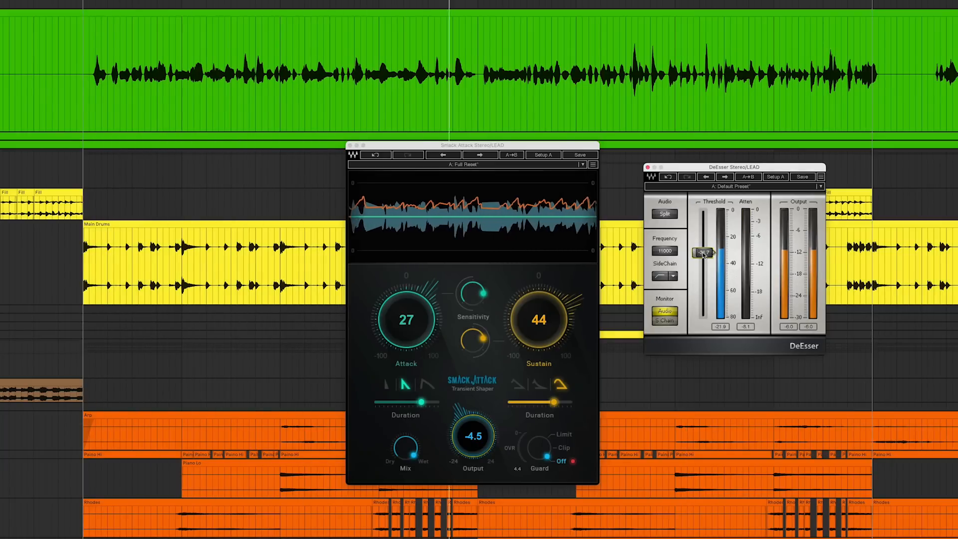
{"action": "key", "text": "space"}
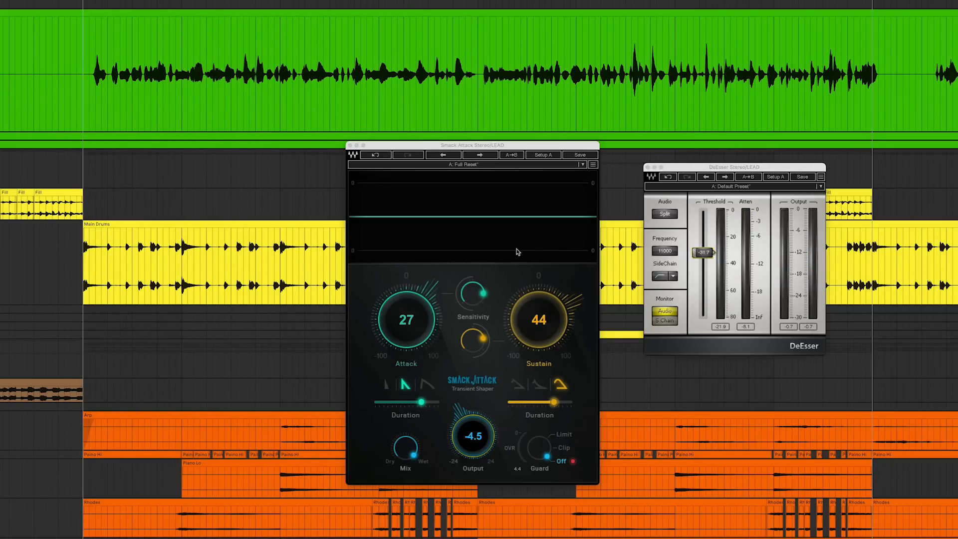
{"action": "key", "text": "space"}
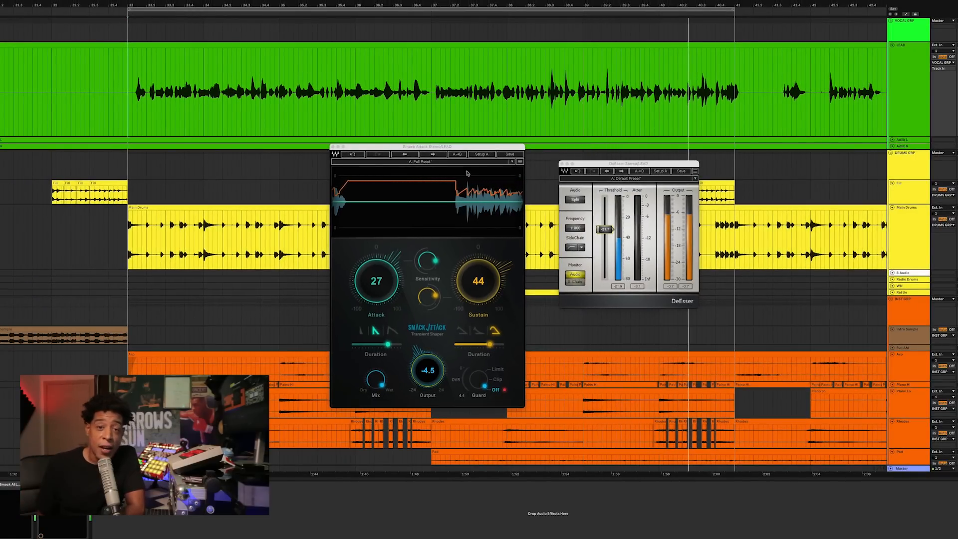
{"action": "key", "text": "super+l"}
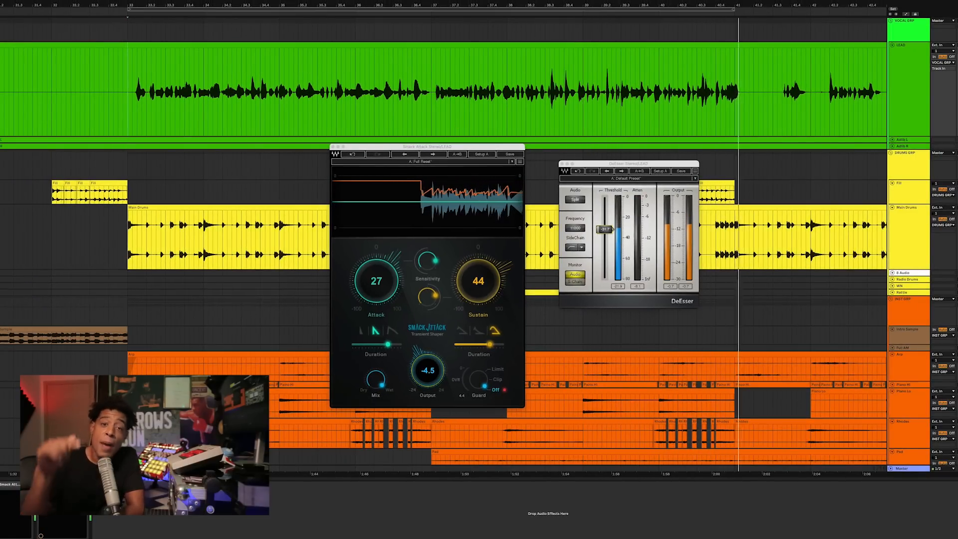